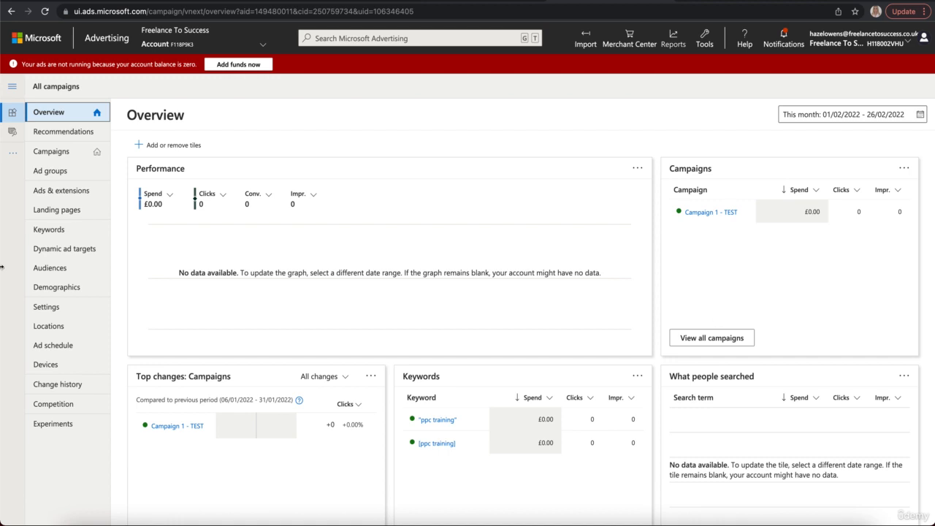
# Start creating an ad in the "TEST - PPC Training" ad group of "Campaign 1 - TEST".
pyautogui.click(73, 191)
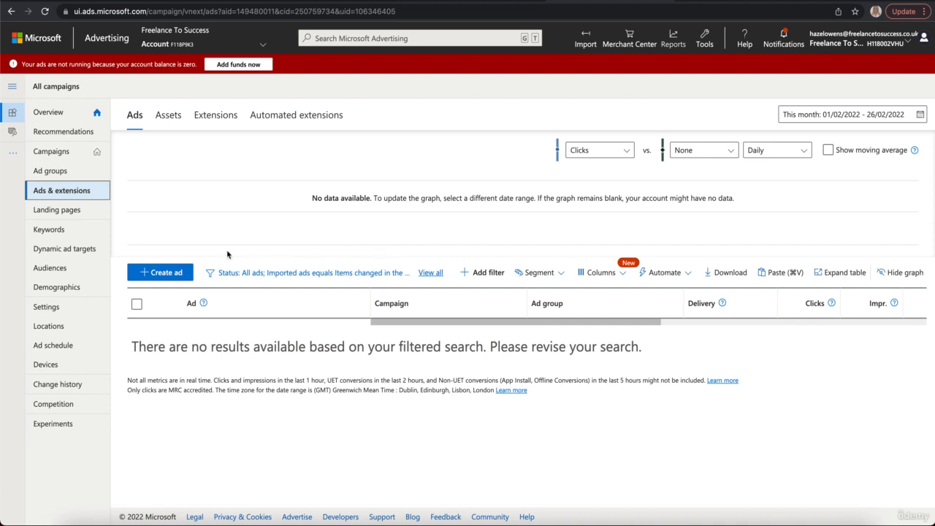
pyautogui.click(154, 272)
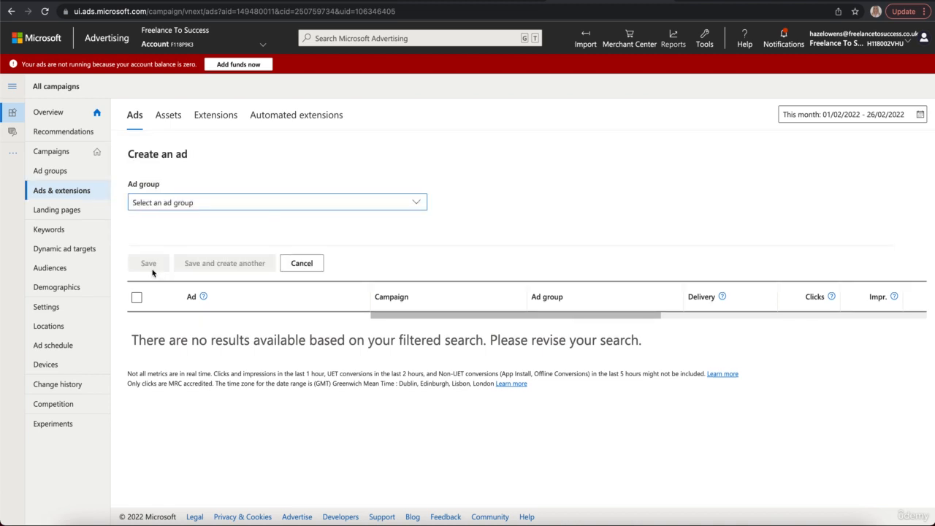
pyautogui.click(306, 209)
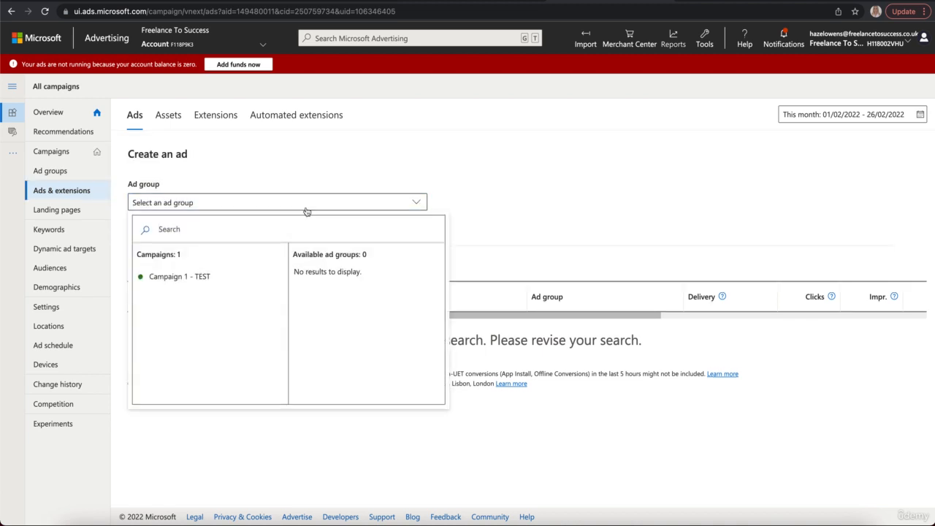
pyautogui.click(267, 278)
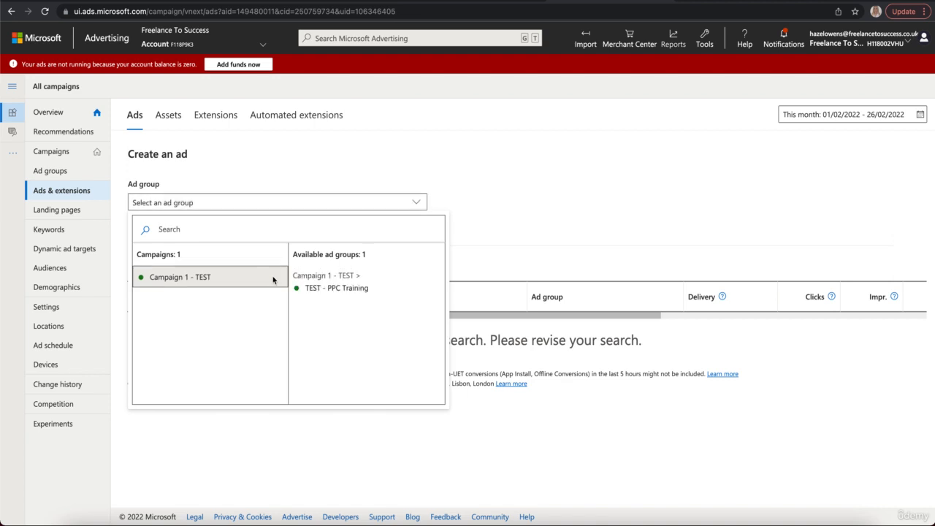
pyautogui.click(338, 288)
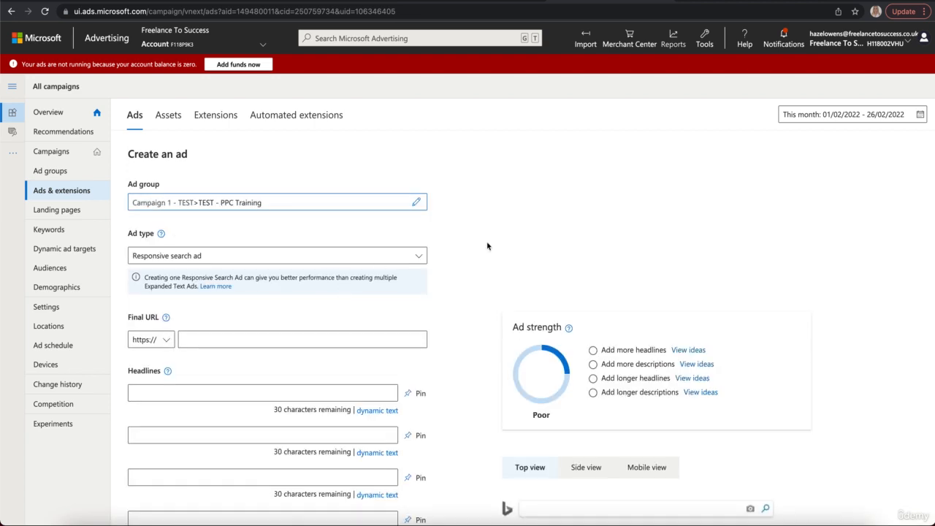
# Review the available ad types and the ad type help, keeping Responsive search ad selected.
pyautogui.scroll(-1, 486, 244)
pyautogui.scroll(-1, 486, 243)
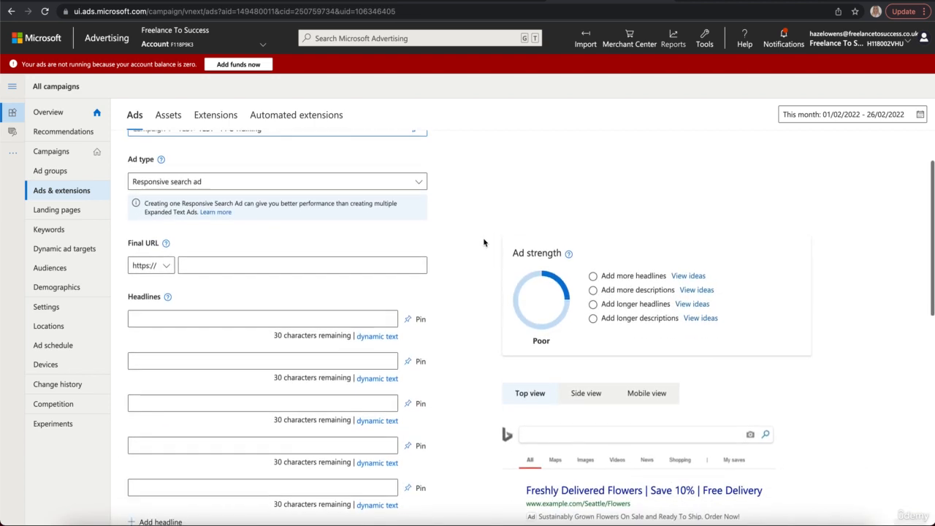
pyautogui.click(398, 181)
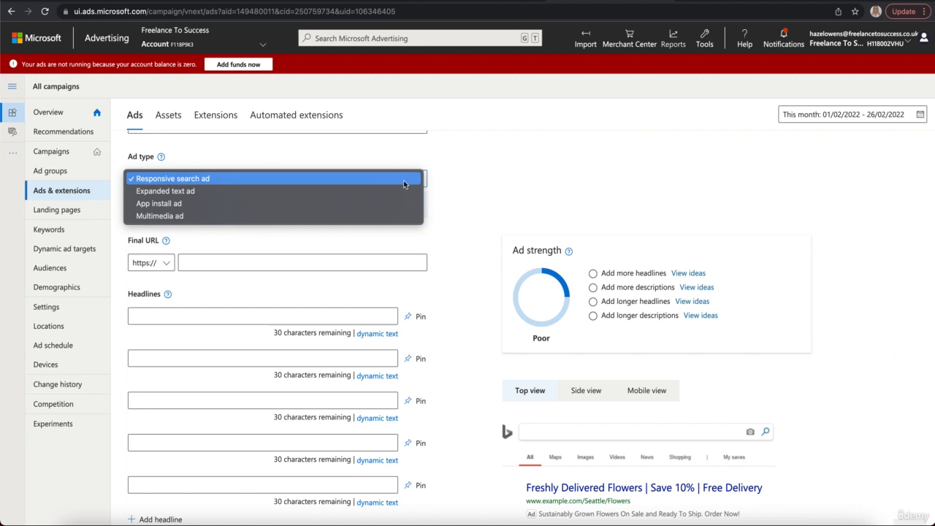
pyautogui.click(404, 180)
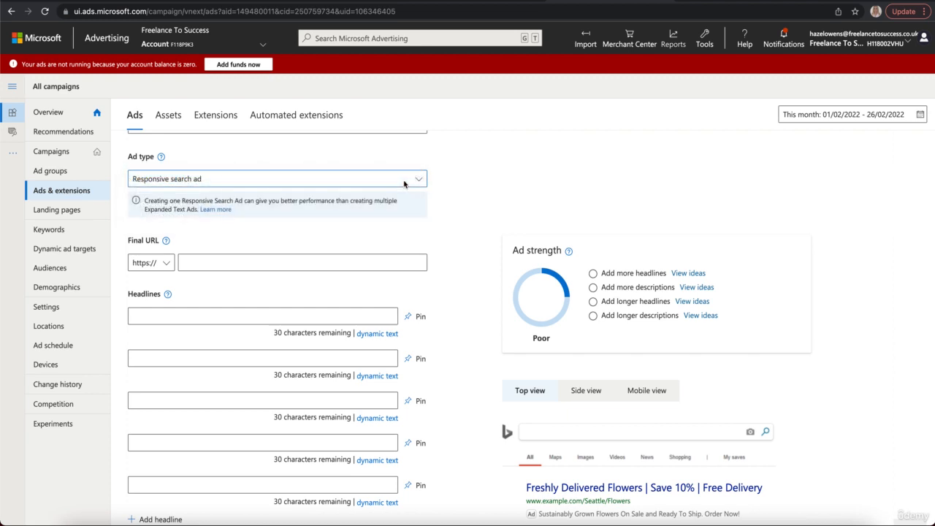
pyautogui.click(160, 160)
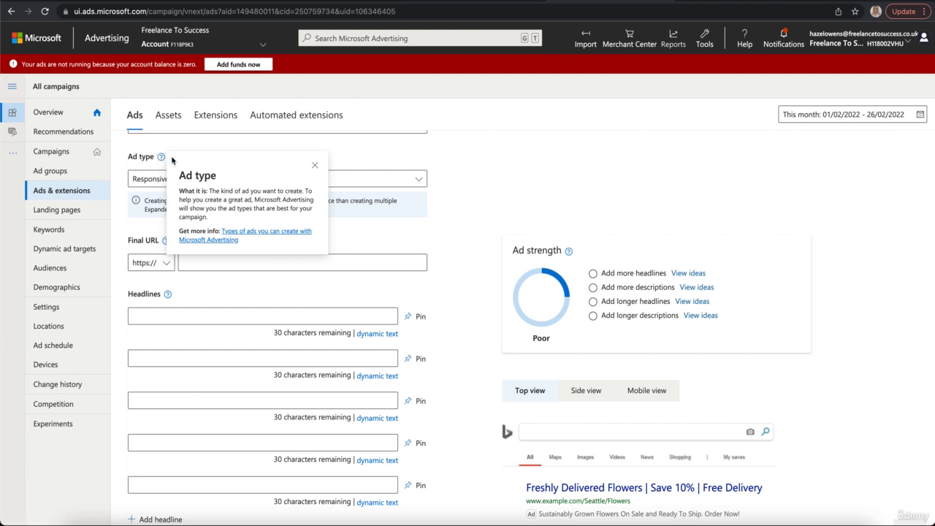
pyautogui.click(358, 159)
pyautogui.scroll(-2, 426, 182)
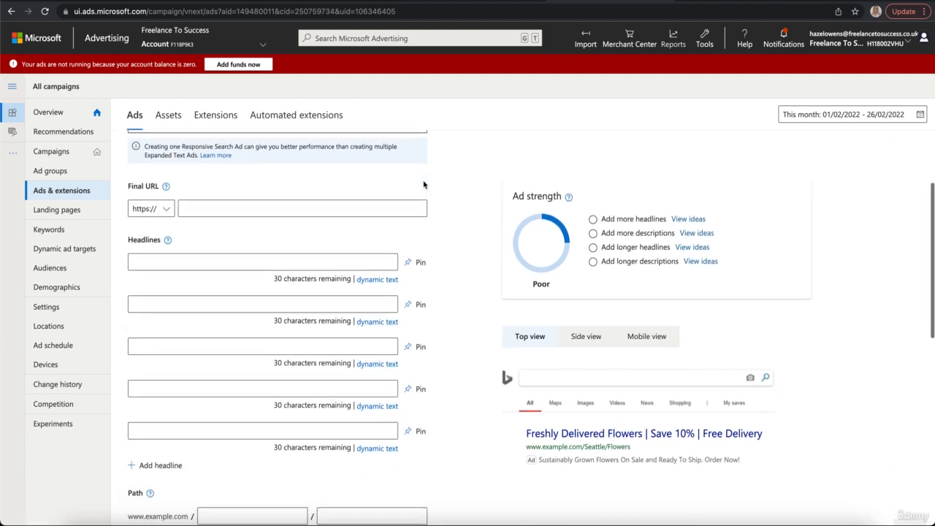
pyautogui.click(261, 209)
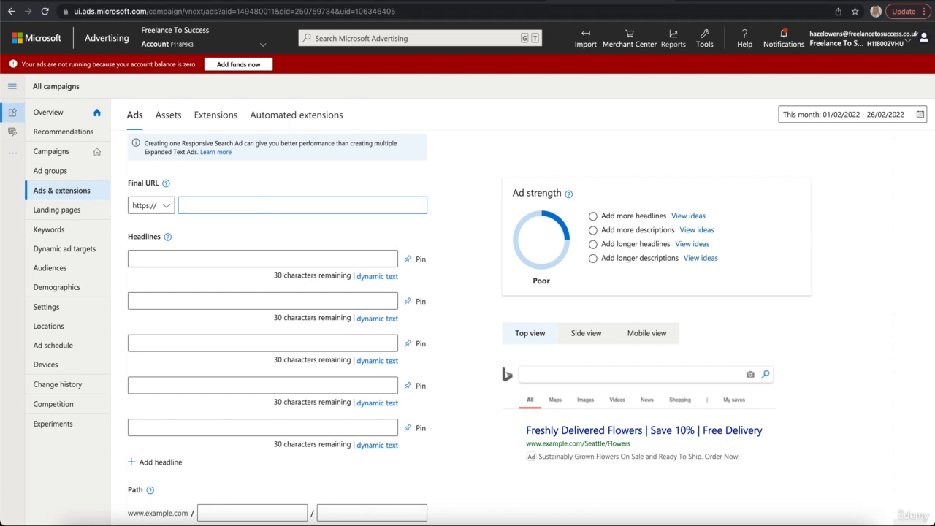
pyautogui.press('super+Tab')
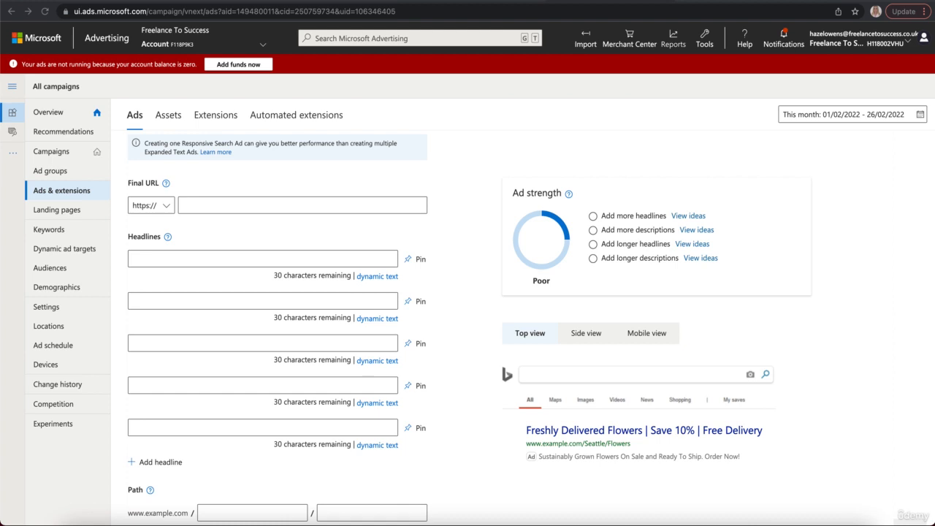
pyautogui.click(255, 203)
pyautogui.write('www.freelancetosuccess.co.uk/')
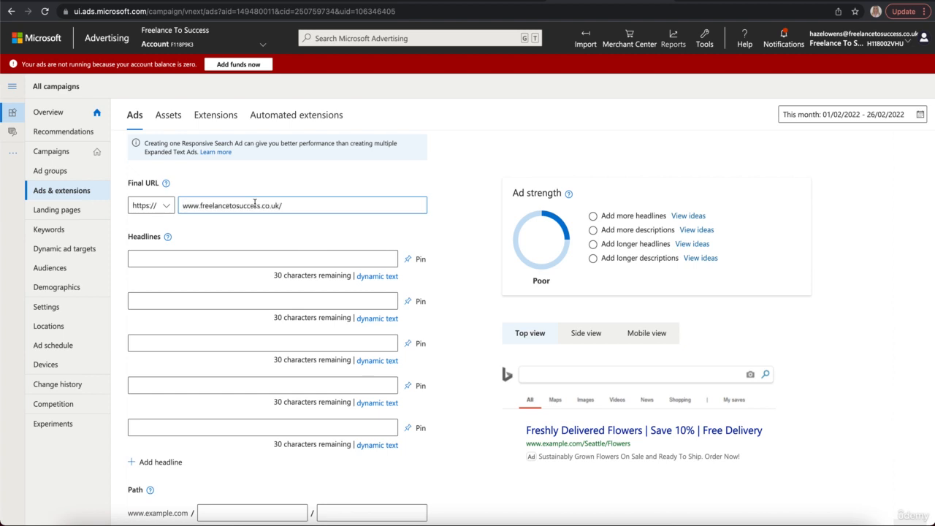
pyautogui.click(420, 236)
pyautogui.scroll(-1, 420, 236)
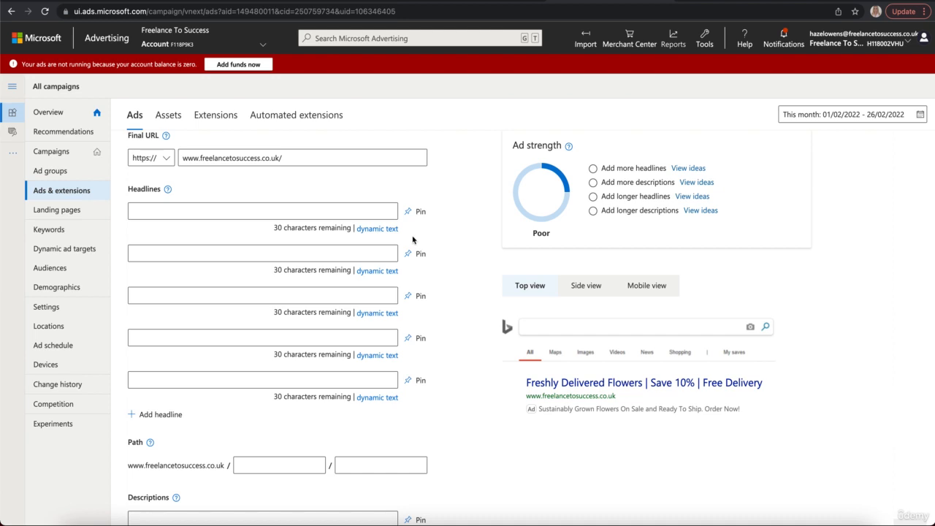
# Use the recommended headline "Freelance To Success" as the ad's first headline.
pyautogui.scroll(3, 413, 239)
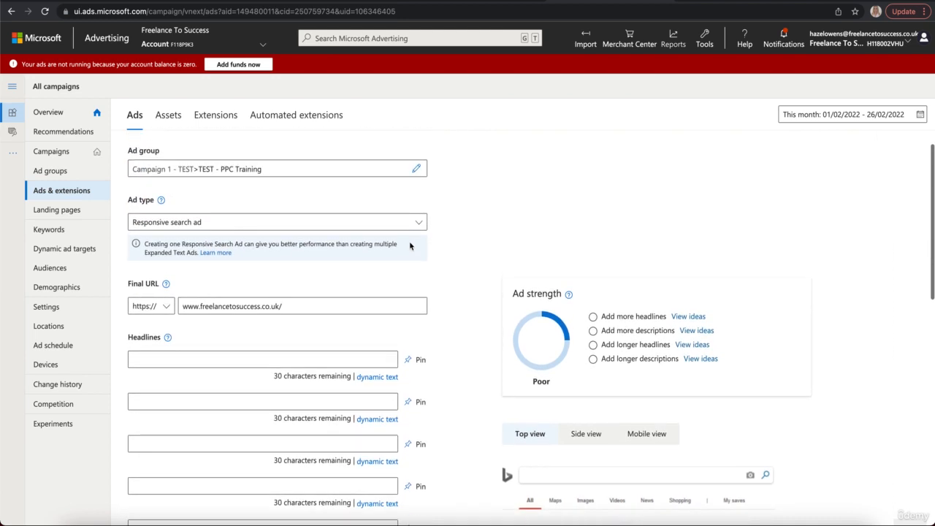
pyautogui.scroll(-3, 410, 246)
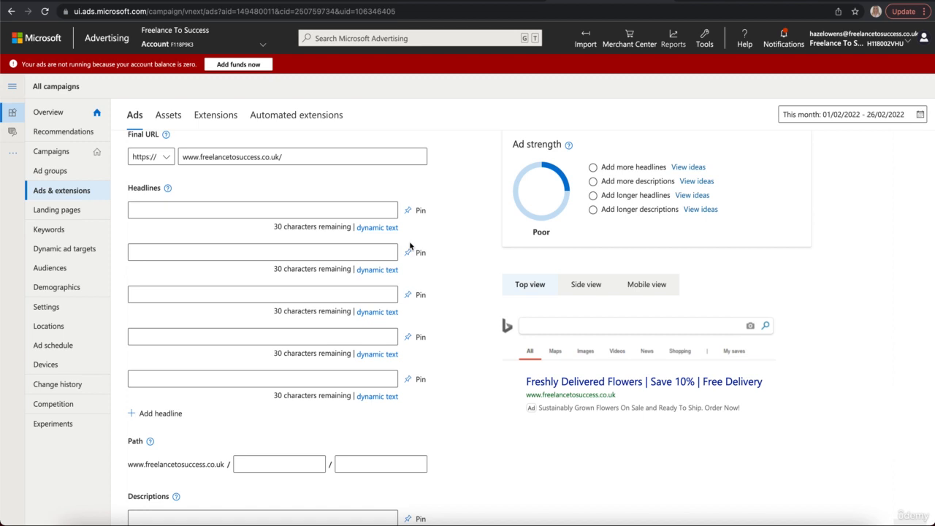
pyautogui.click(253, 207)
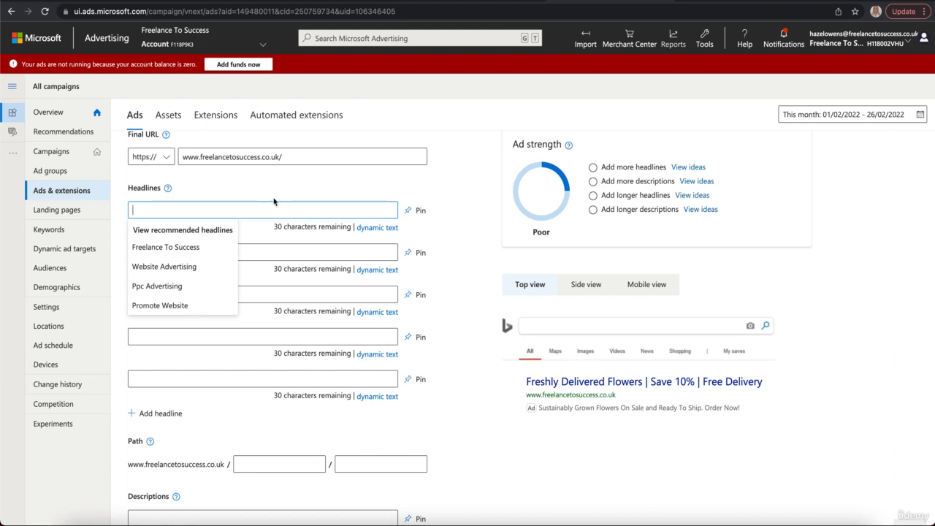
pyautogui.click(214, 250)
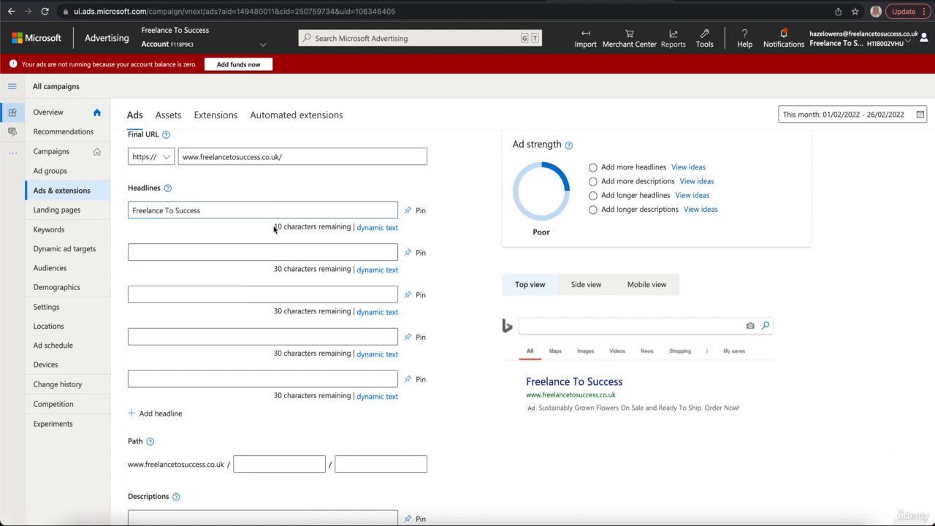
# Examine the ideas for more headlines, including the Products or service and Benefits examples.
pyautogui.click(323, 252)
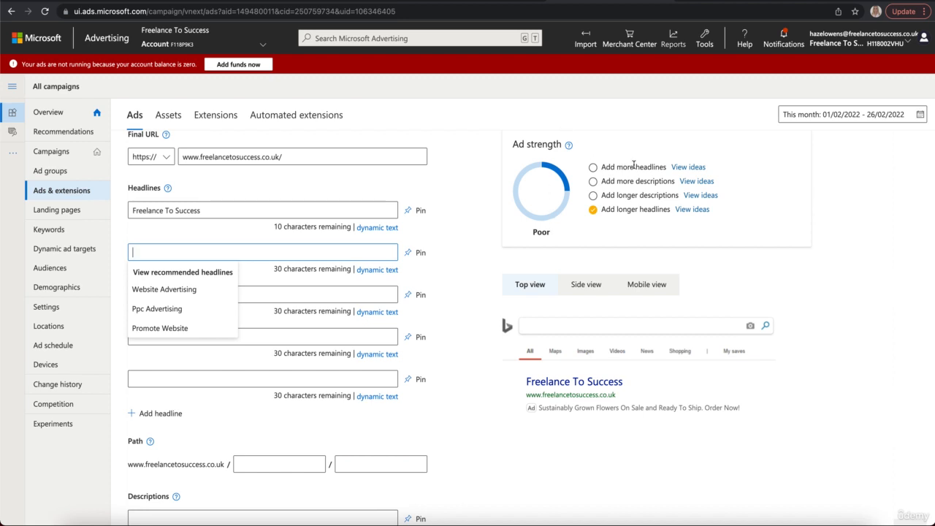
pyautogui.click(693, 168)
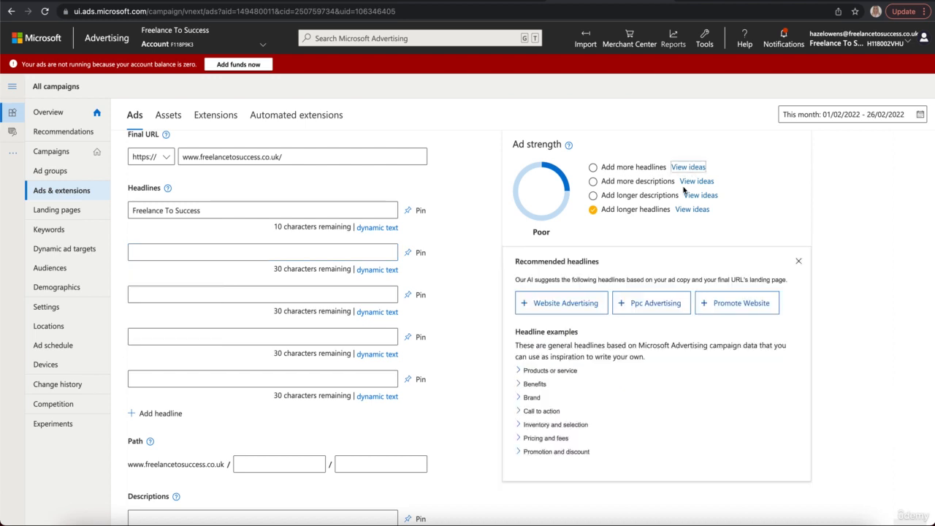
pyautogui.scroll(-1, 680, 237)
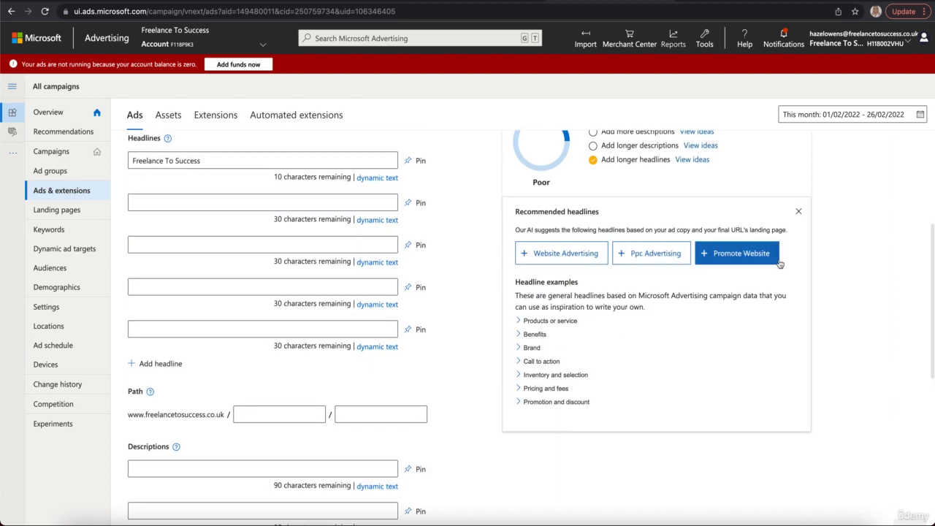
pyautogui.click(540, 322)
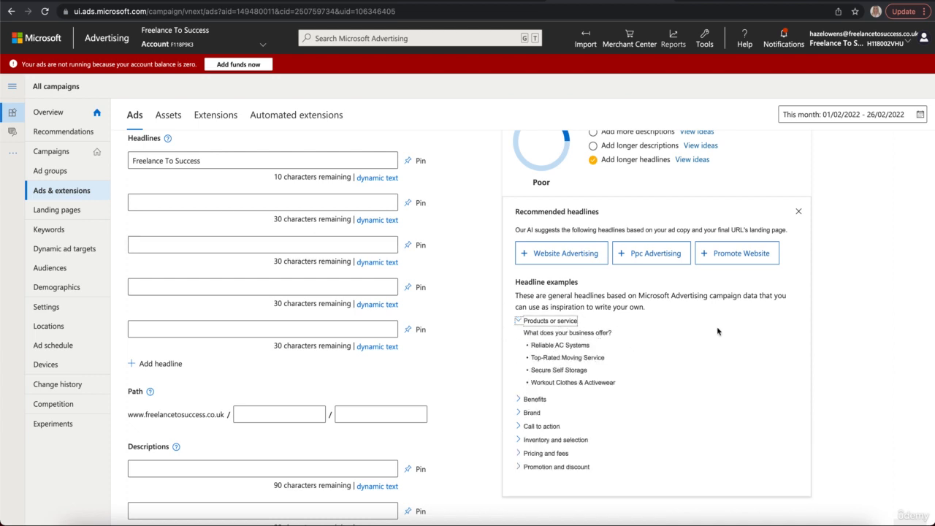
pyautogui.scroll(-1, 712, 343)
pyautogui.scroll(1, 712, 348)
pyautogui.click(520, 403)
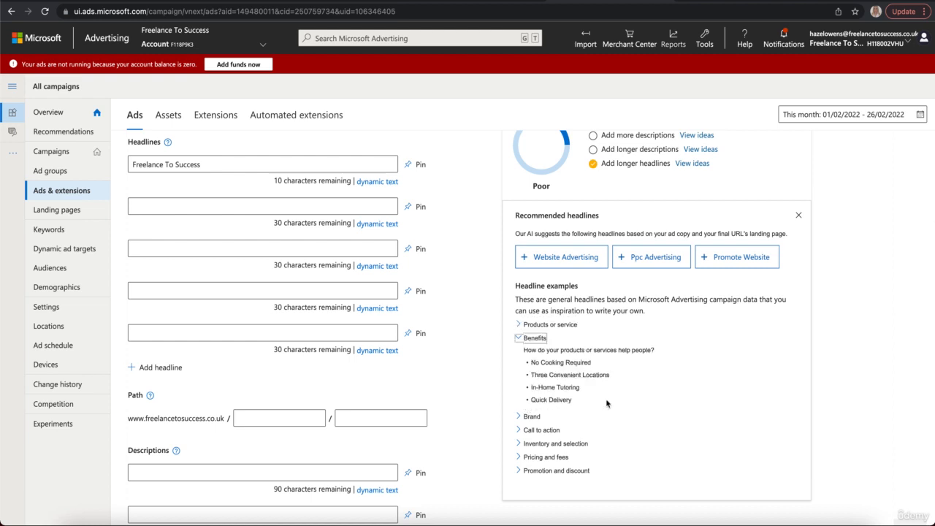
pyautogui.scroll(1, 606, 404)
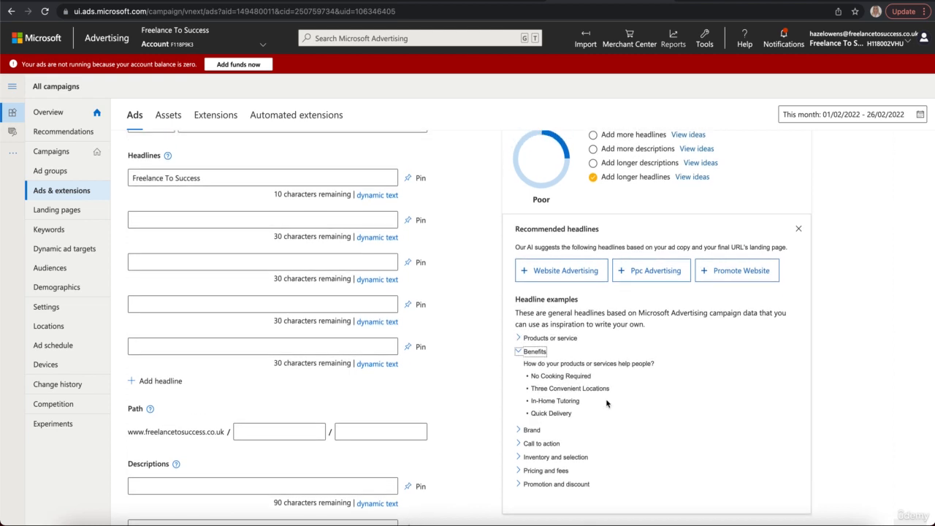
pyautogui.scroll(2, 590, 406)
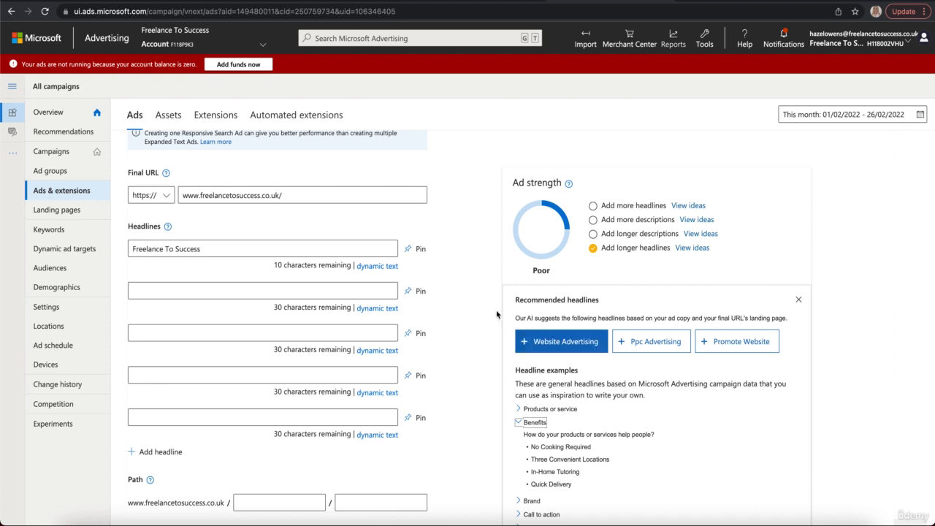
# Enter "PPC Training" as the second headline and "Learn Online Today" as the third.
pyautogui.click(391, 291)
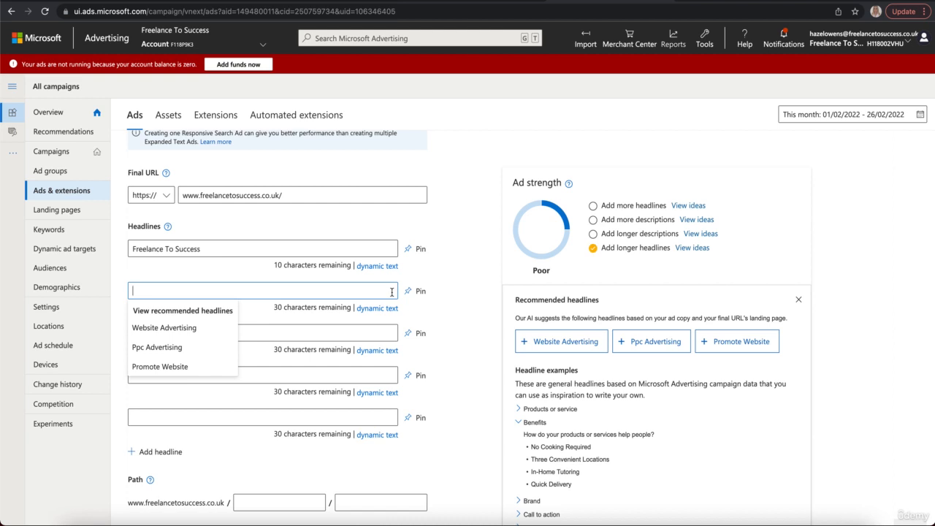
pyautogui.write('P')
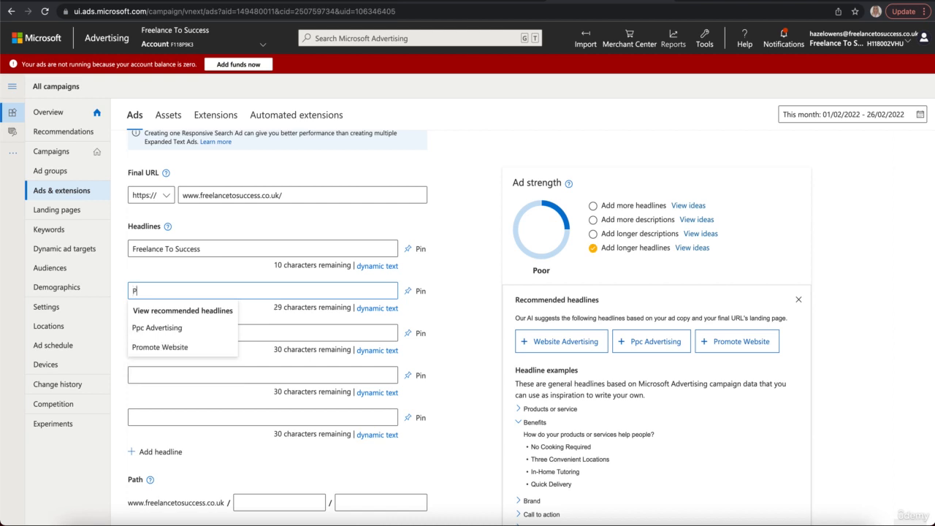
pyautogui.write('PC Training')
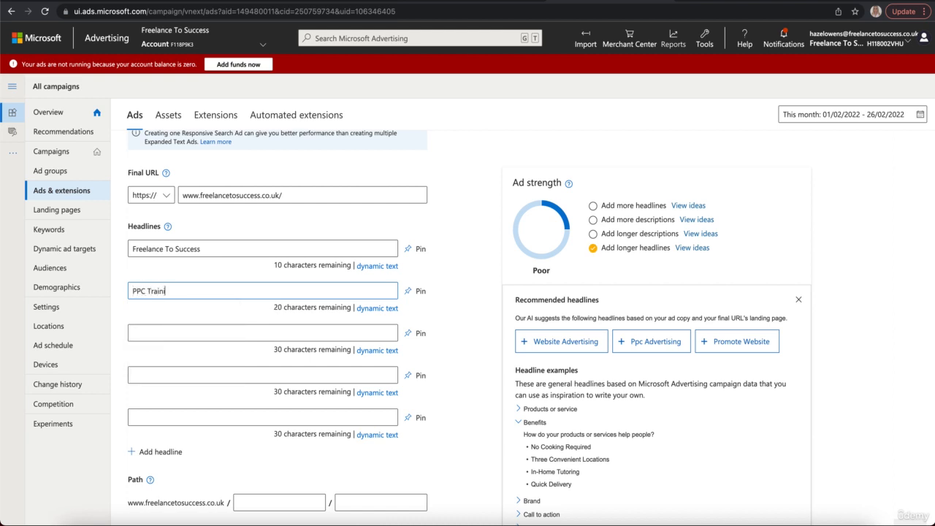
pyautogui.click(301, 333)
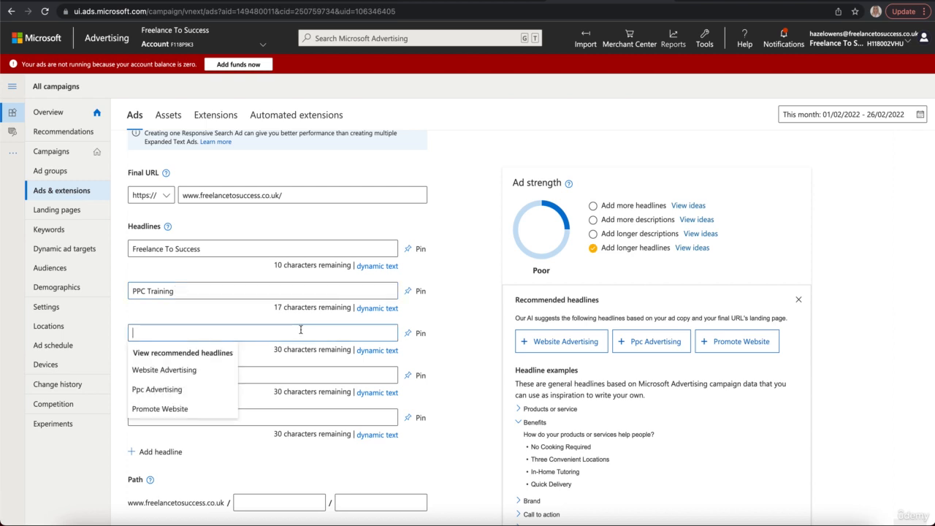
pyautogui.write('Learn Onli')
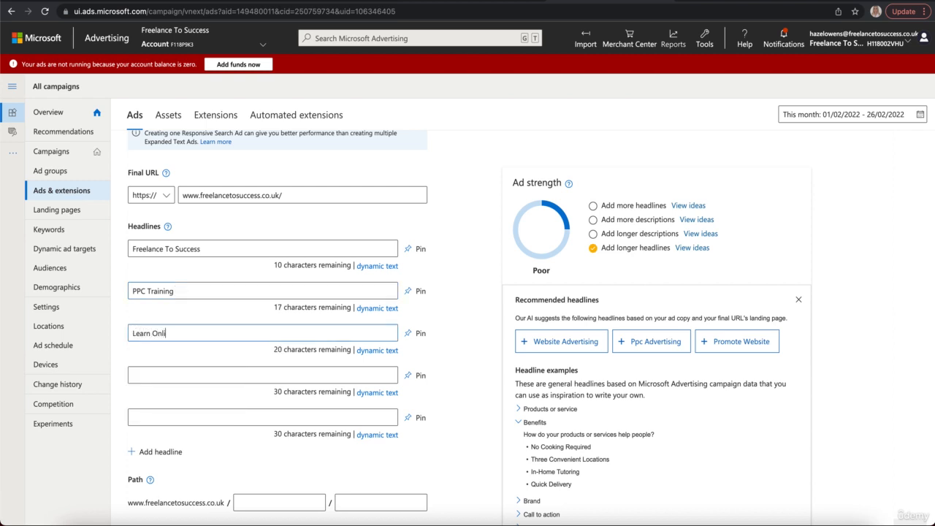
pyautogui.write('ne Today')
# Add six more empty headline fields to the responsive search ad.
pyautogui.click(310, 376)
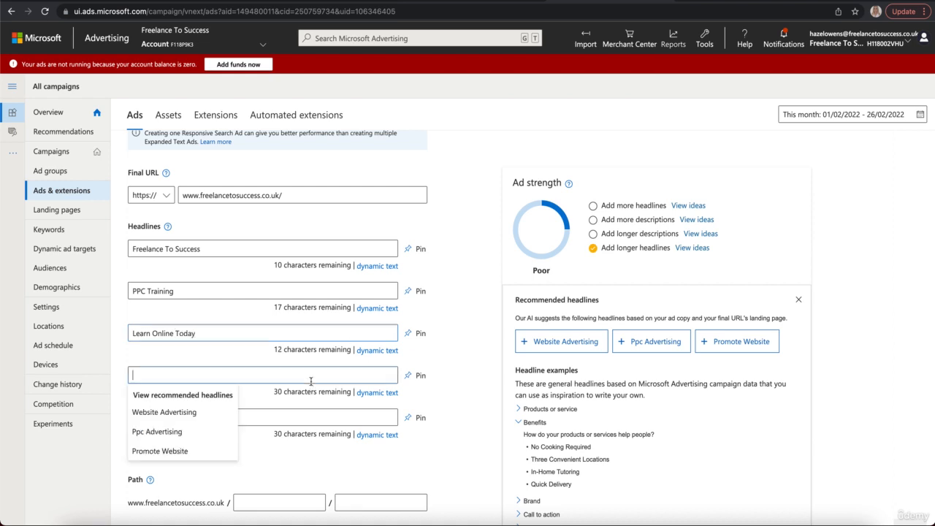
pyautogui.click(153, 452)
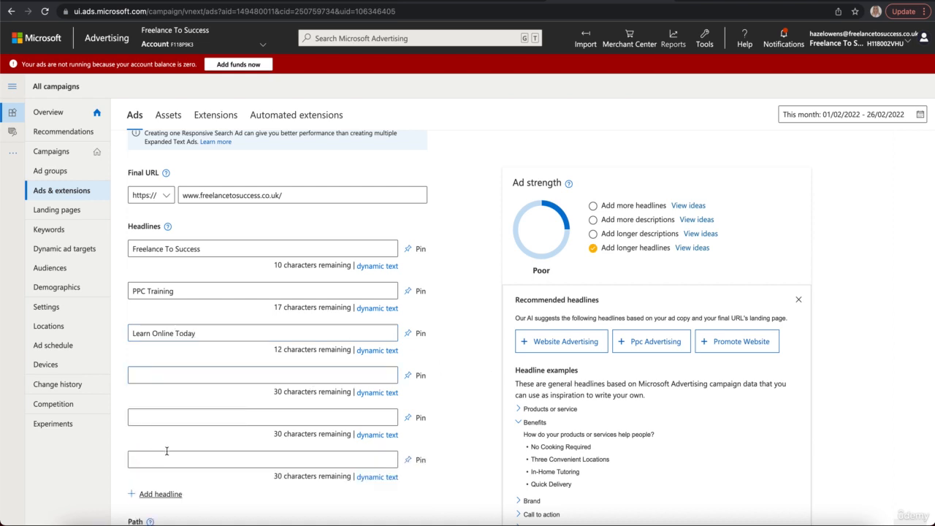
pyautogui.scroll(-3, 296, 447)
pyautogui.click(167, 395)
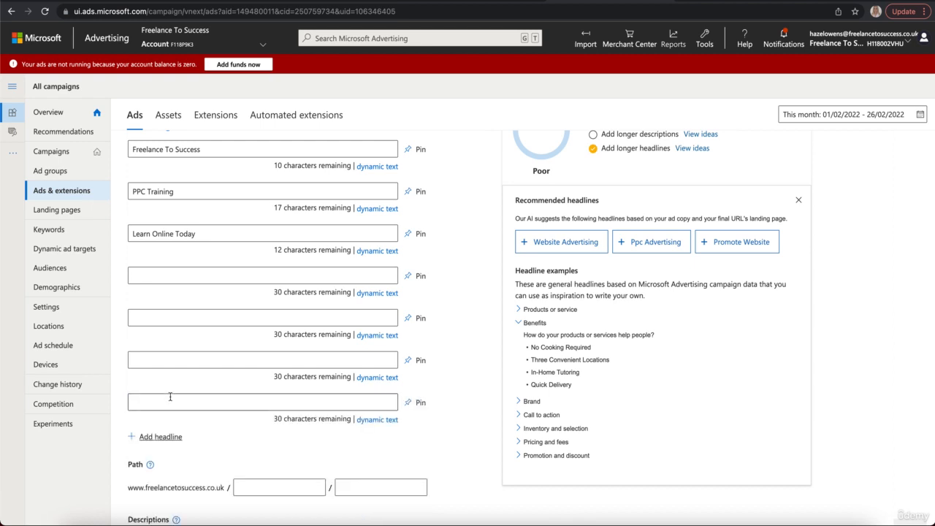
pyautogui.click(167, 437)
pyautogui.scroll(-1, 166, 438)
pyautogui.scroll(-3, 165, 438)
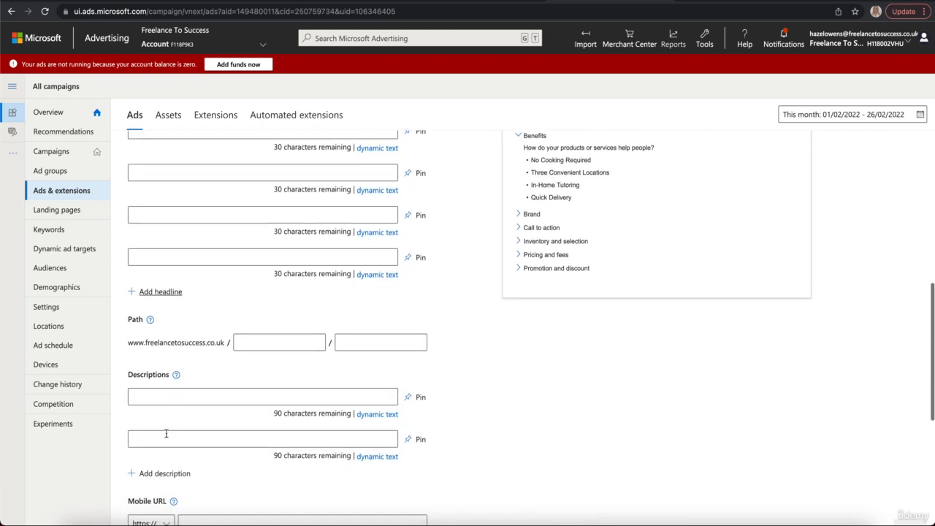
pyautogui.click(162, 289)
pyautogui.click(168, 331)
pyautogui.click(158, 374)
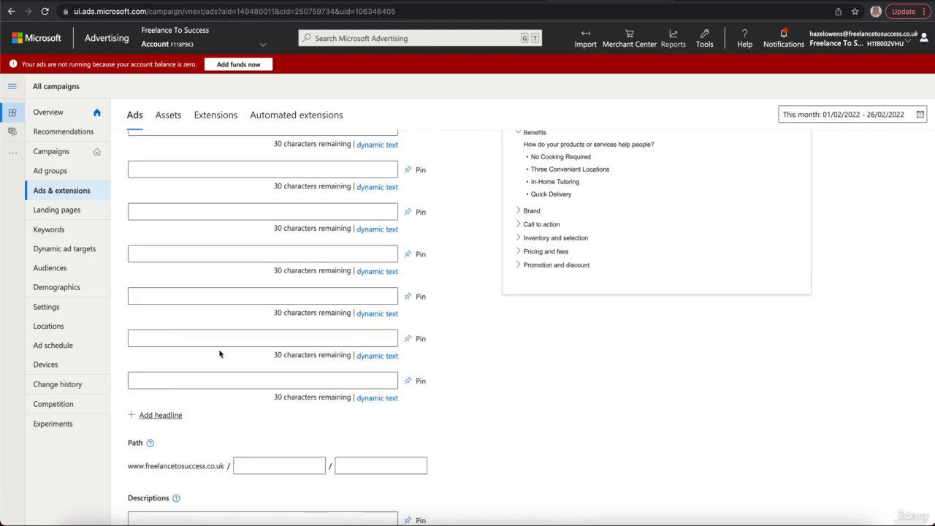
# Add one more empty headline field to the ad and collapse the Benefits headline examples.
pyautogui.scroll(-1, 223, 347)
pyautogui.click(162, 366)
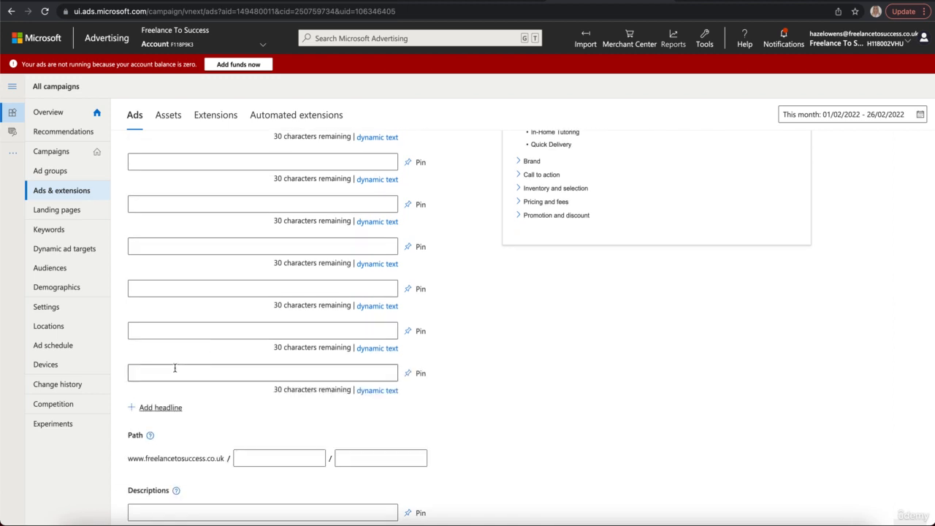
pyautogui.scroll(8, 333, 324)
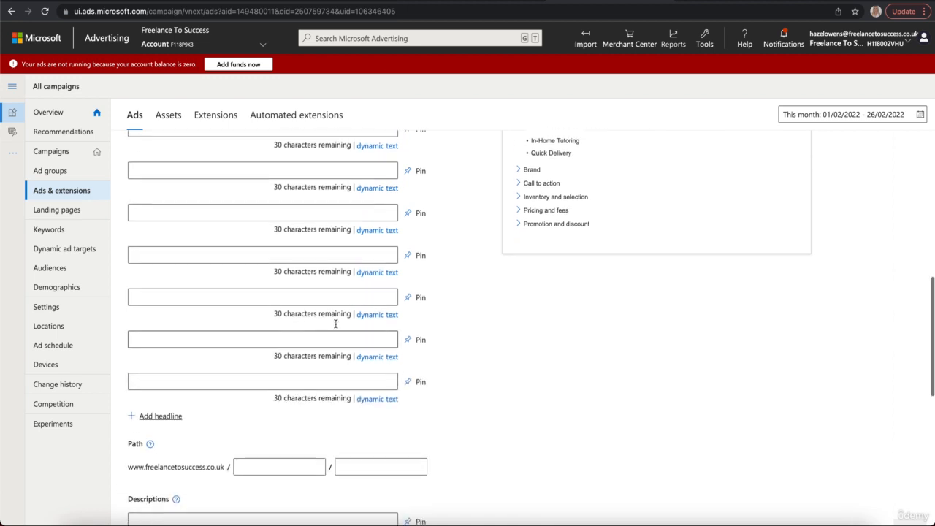
pyautogui.scroll(-1, 335, 323)
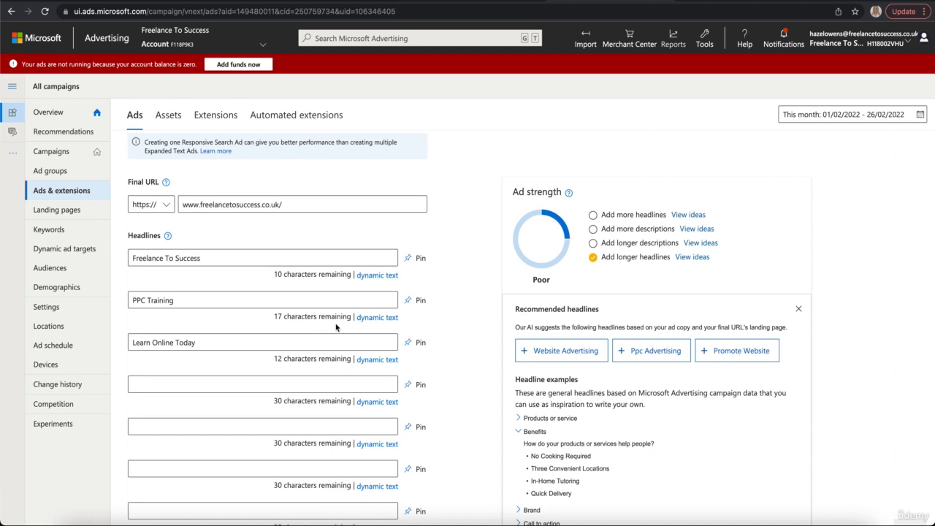
pyautogui.scroll(1, 336, 327)
pyautogui.scroll(-1, 334, 325)
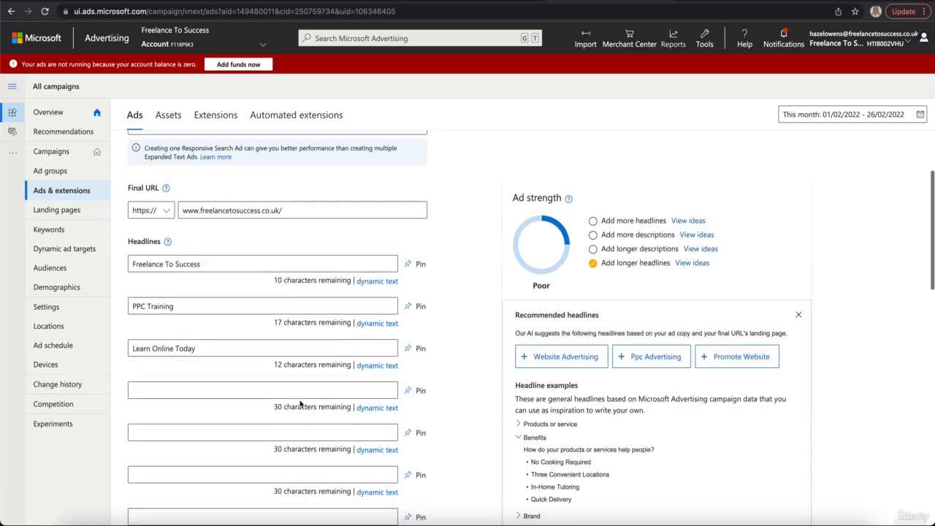
pyautogui.click(521, 438)
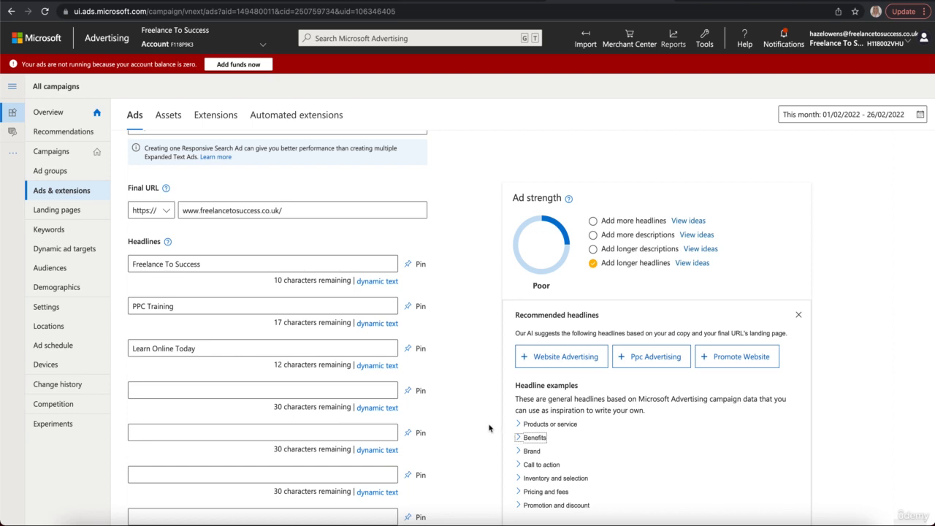
pyautogui.scroll(-1, 421, 366)
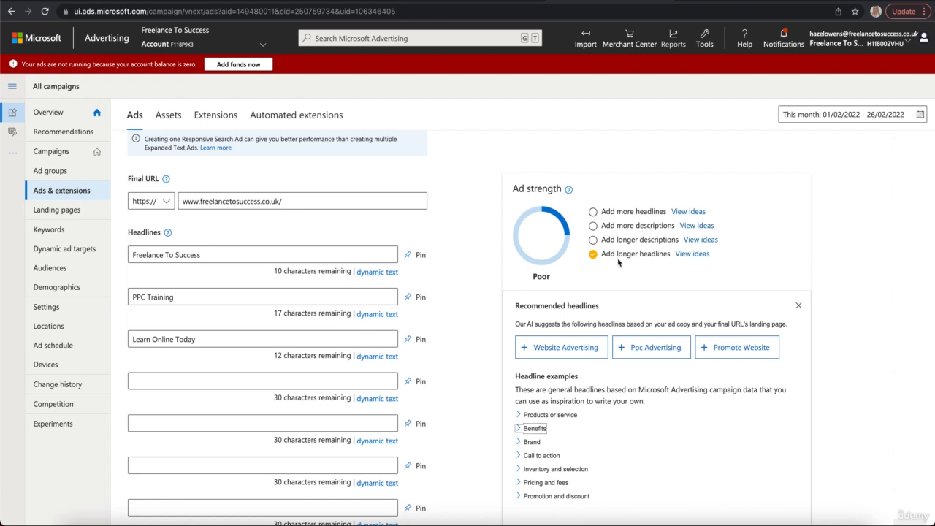
pyautogui.click(645, 260)
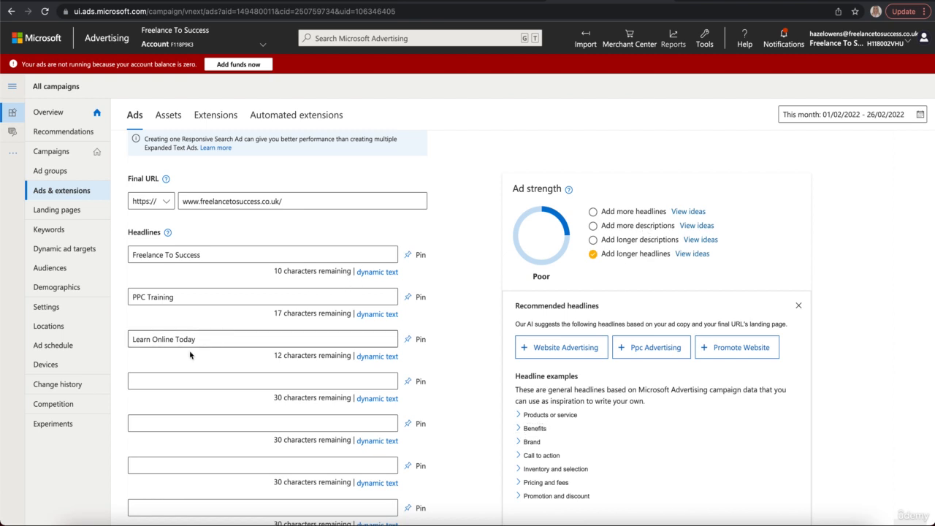
# Copy the first headline into the fourth headline field and extend it to "Freelance To Success Find Out More".
pyautogui.click(189, 378)
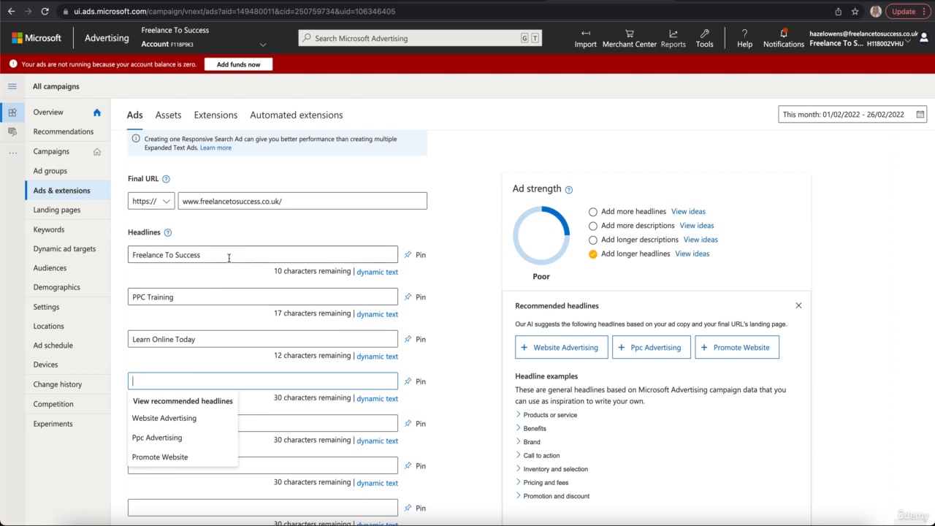
pyautogui.moveTo(228, 255); pyautogui.dragTo(89, 258)
pyautogui.hotkey('ctrl', 'c')
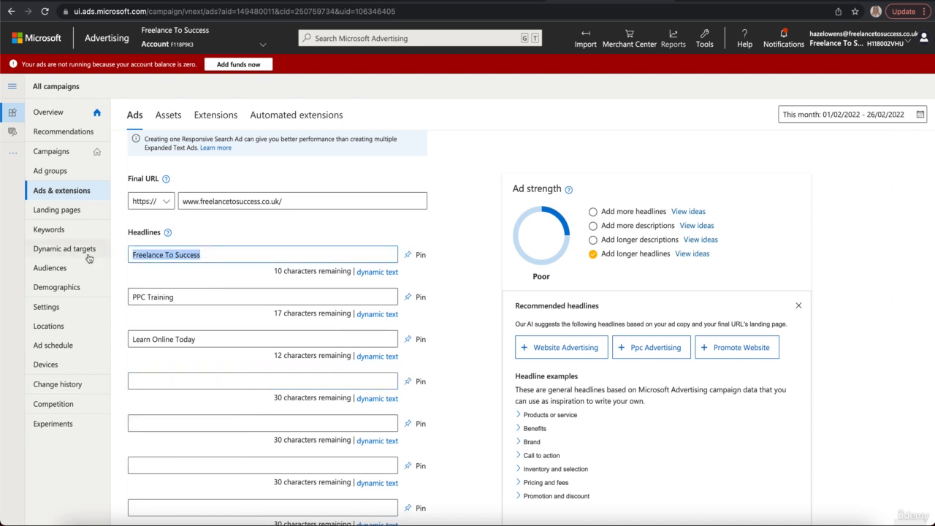
pyautogui.click(162, 381)
pyautogui.hotkey('ctrl', 'v')
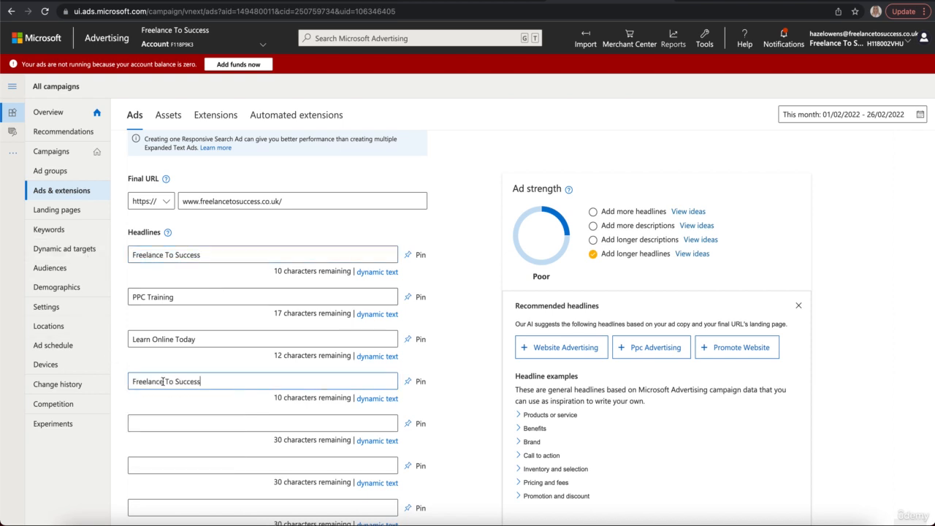
pyautogui.write('-')
pyautogui.write('Fu')
pyautogui.write('ind Out Mor')
pyautogui.write('e')
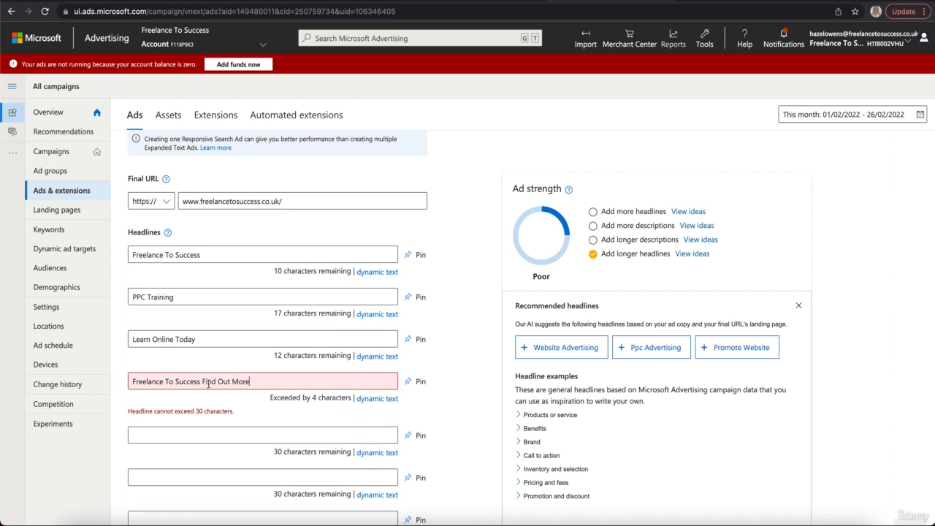
# Shorten the brand name in the fourth headline to "FTS" and extend the headline to "FTS Find Out More Online Today".
pyautogui.moveTo(203, 381); pyautogui.dragTo(133, 382)
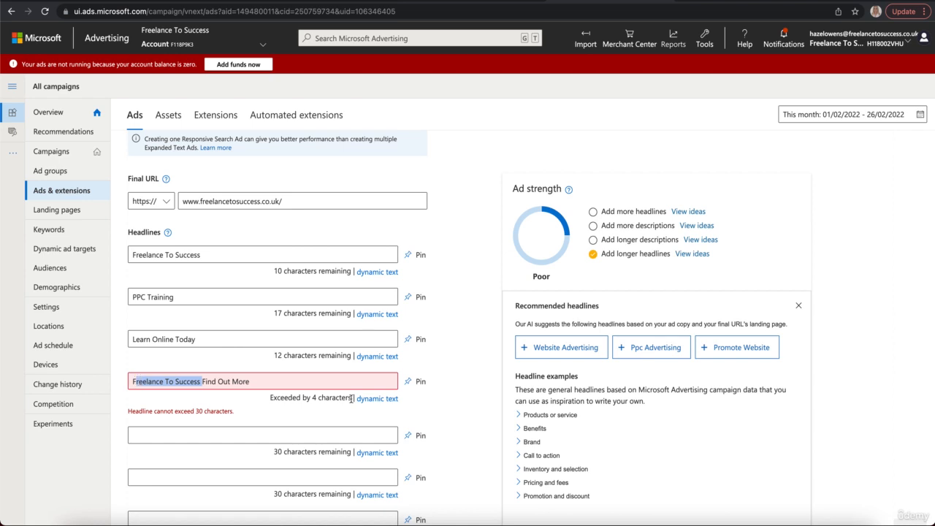
pyautogui.write('FTS')
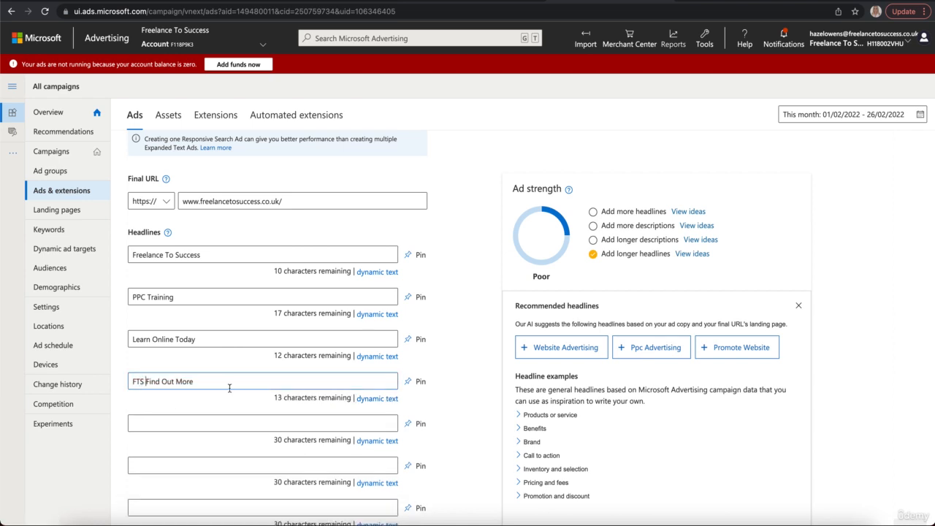
pyautogui.click(230, 388)
pyautogui.write('Onlie')
pyautogui.press('BackSpace')
pyautogui.press('BackSpace')
pyautogui.press('BackSpace')
pyautogui.write('ine Today')
pyautogui.scroll(-1, 277, 353)
pyautogui.click(217, 360)
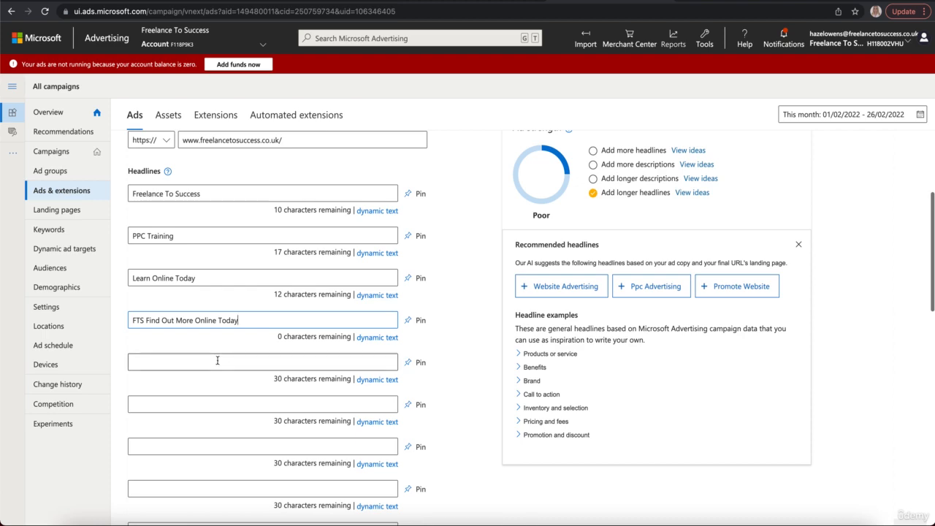
pyautogui.click(456, 328)
pyautogui.scroll(1, 456, 328)
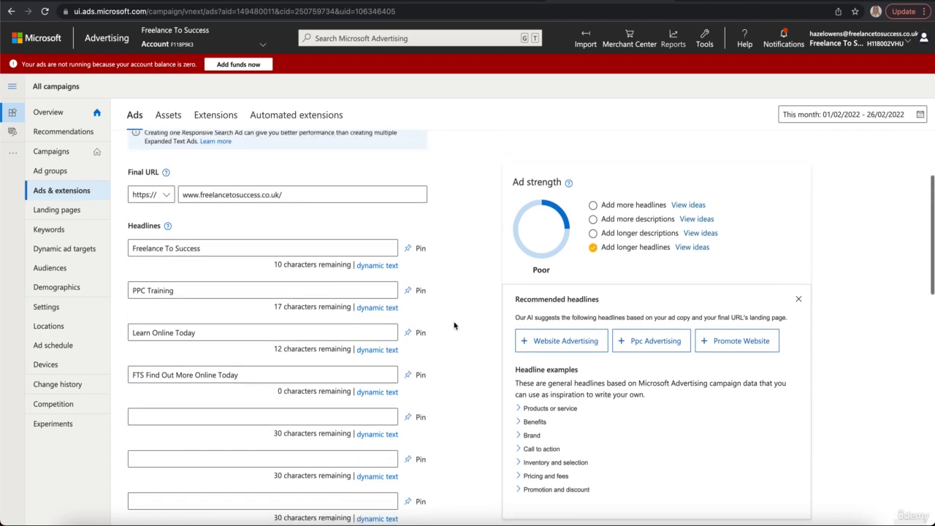
# Add the recommended headlines "Website Advertising", "Ppc Advertising" and "Promote Website" to the ad.
pyautogui.scroll(-1, 454, 326)
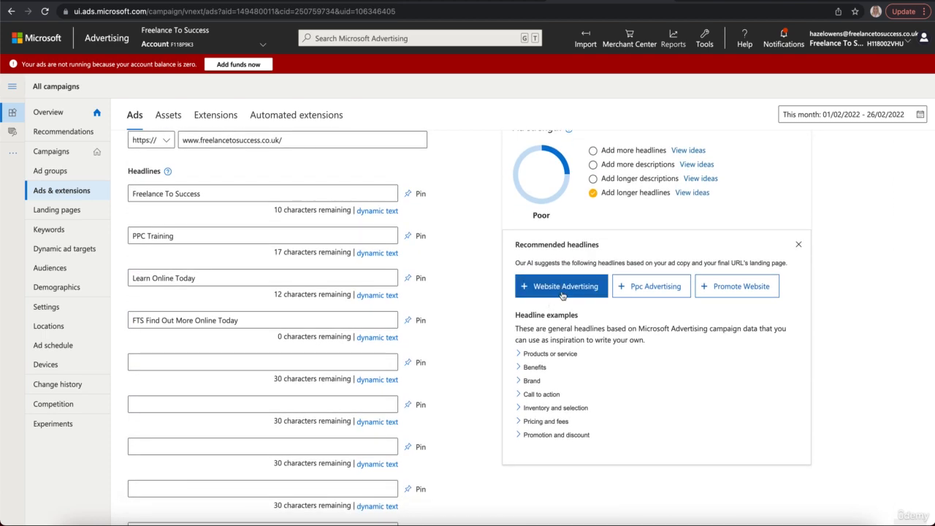
pyautogui.click(563, 295)
pyautogui.click(634, 291)
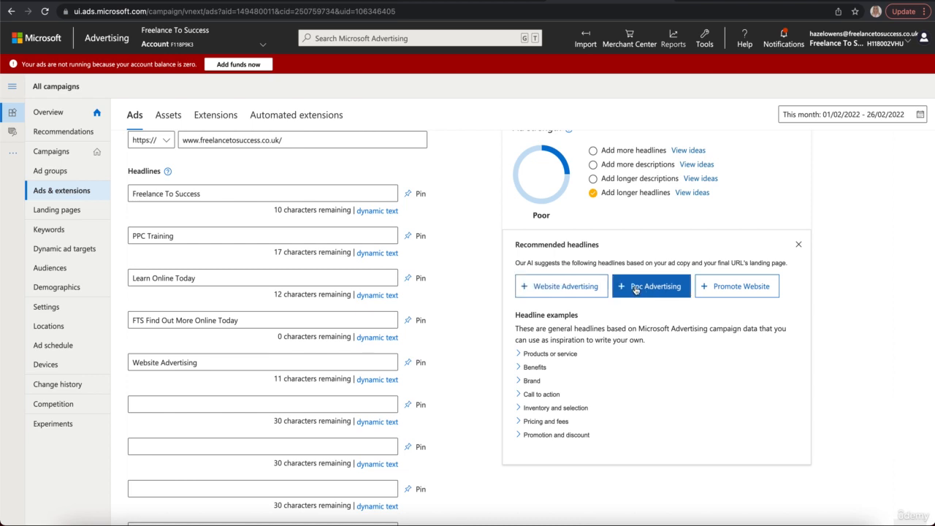
pyautogui.click(725, 293)
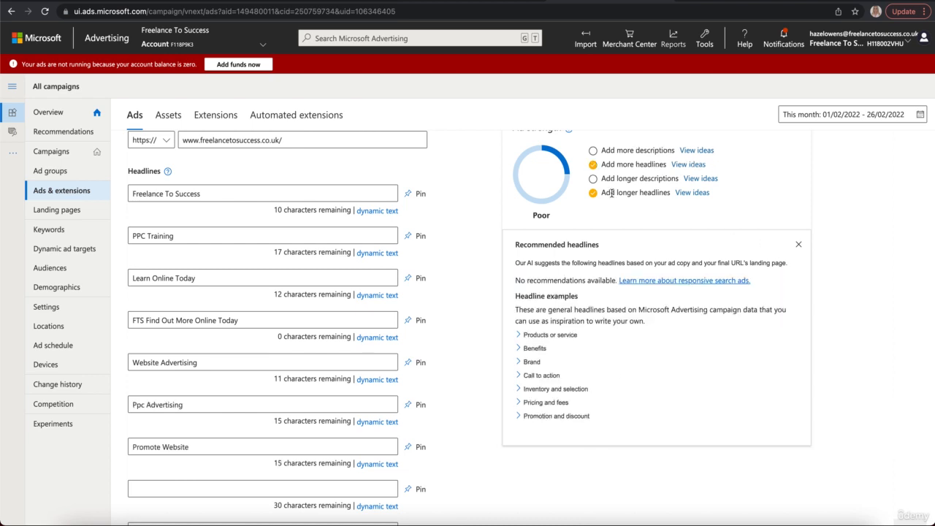
# Fill the ad's descriptions with all three recommended ones, starting with "Freelance To Success. Success Is Just A Click Away. Find Out More.".
pyautogui.click(702, 151)
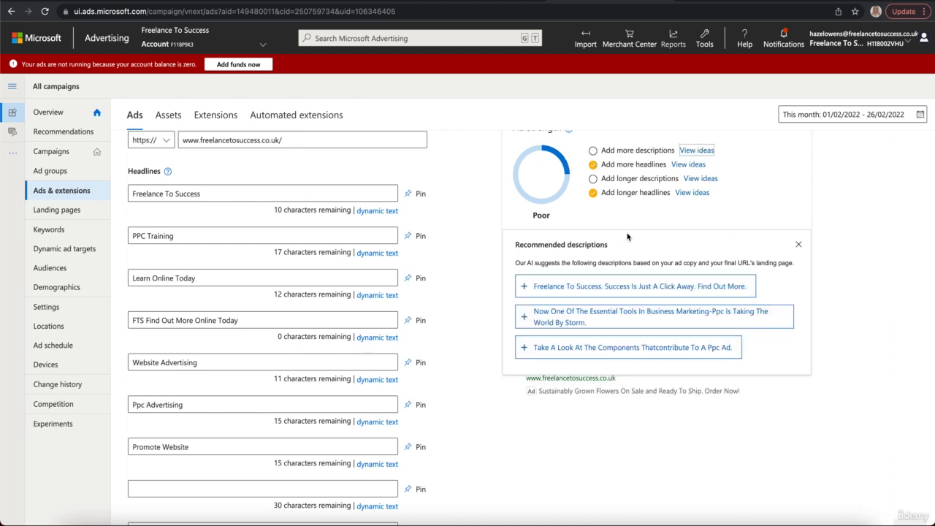
pyautogui.click(593, 286)
pyautogui.click(585, 317)
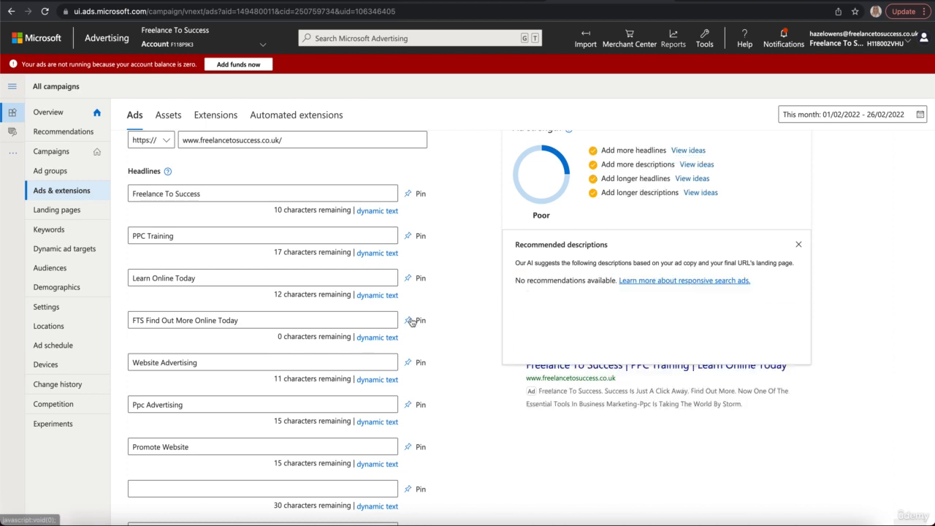
pyautogui.scroll(-1, 412, 321)
pyautogui.scroll(-6, 412, 321)
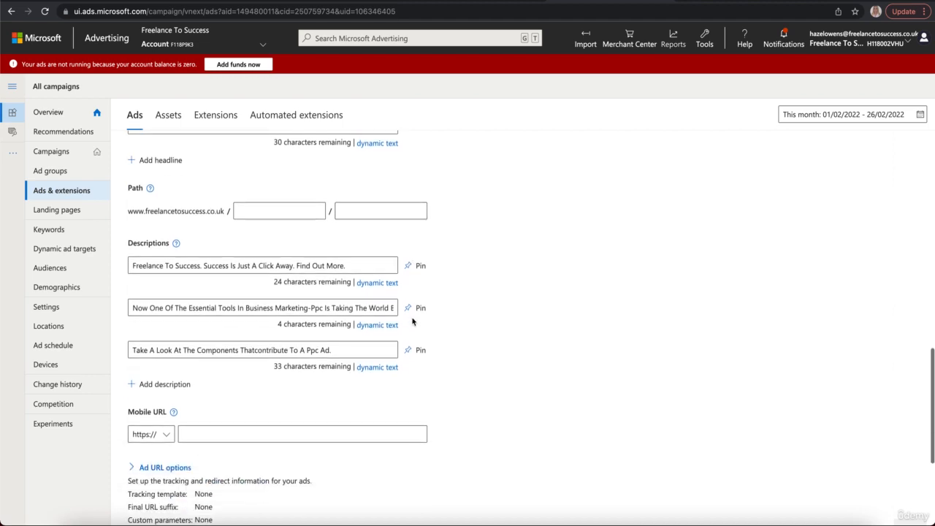
pyautogui.scroll(8, 350, 325)
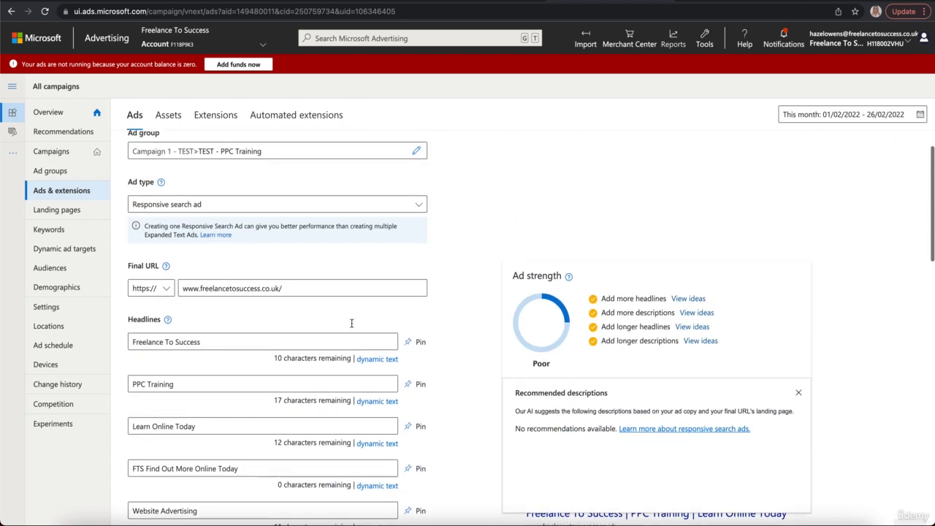
# Set the ad's display path to "Learn" in the first part and "More" in the second.
pyautogui.scroll(-1, 351, 327)
pyautogui.scroll(-9, 352, 327)
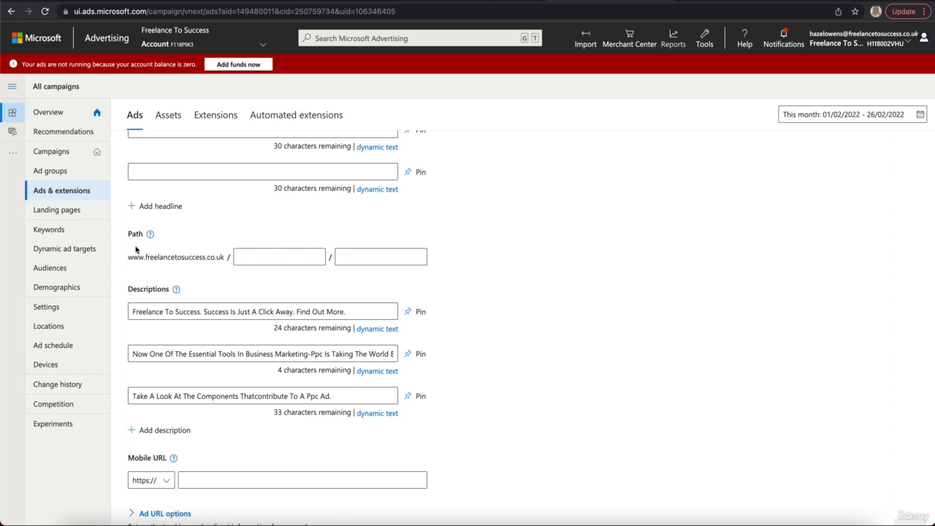
pyautogui.click(253, 257)
pyautogui.write('Learn')
pyautogui.click(367, 251)
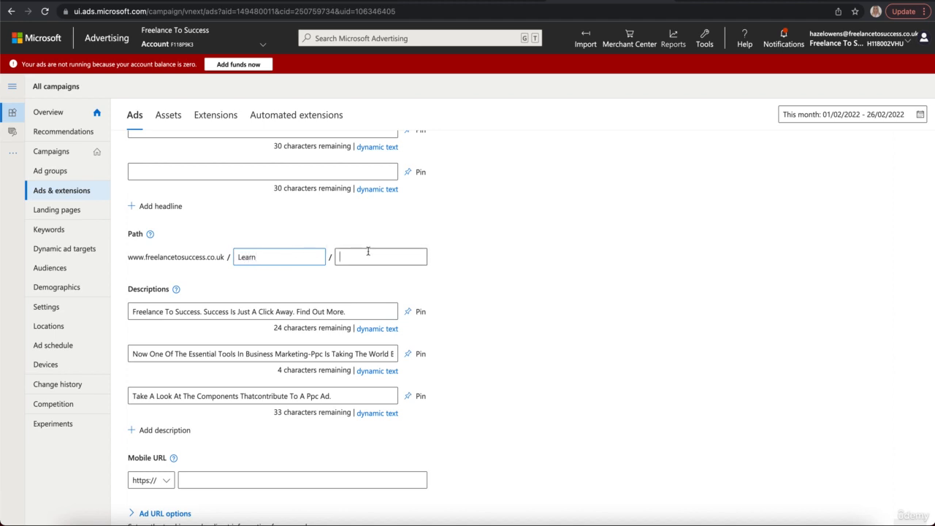
pyautogui.write('More')
pyautogui.click(252, 273)
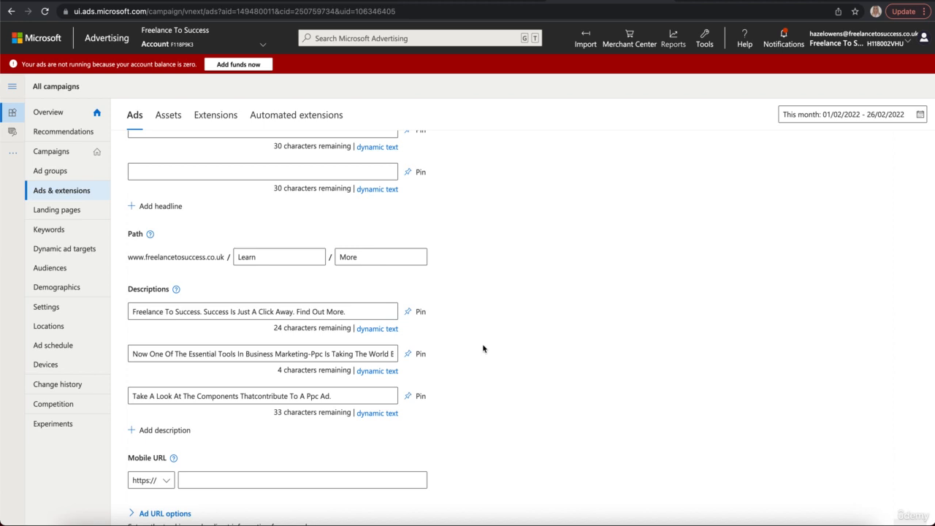
# Add an empty fourth description field and save the responsive search ad.
pyautogui.scroll(-2, 434, 292)
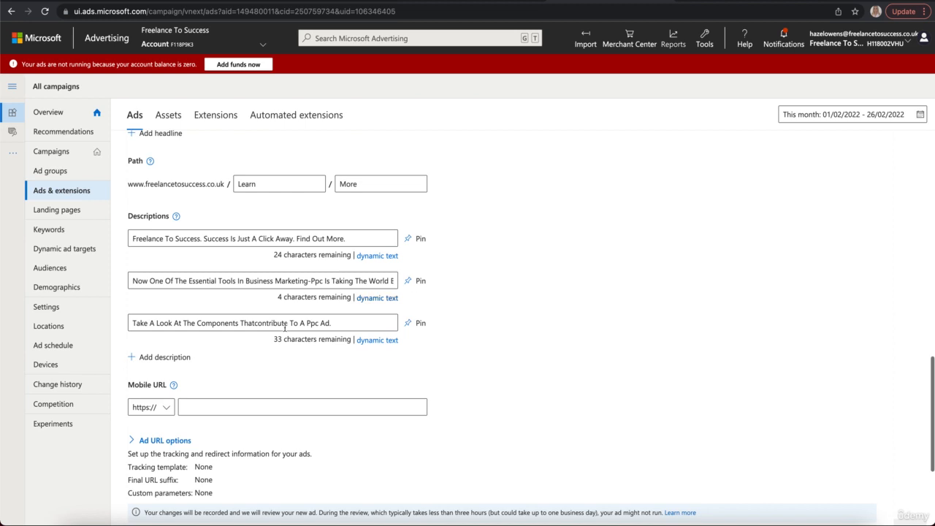
pyautogui.click(158, 358)
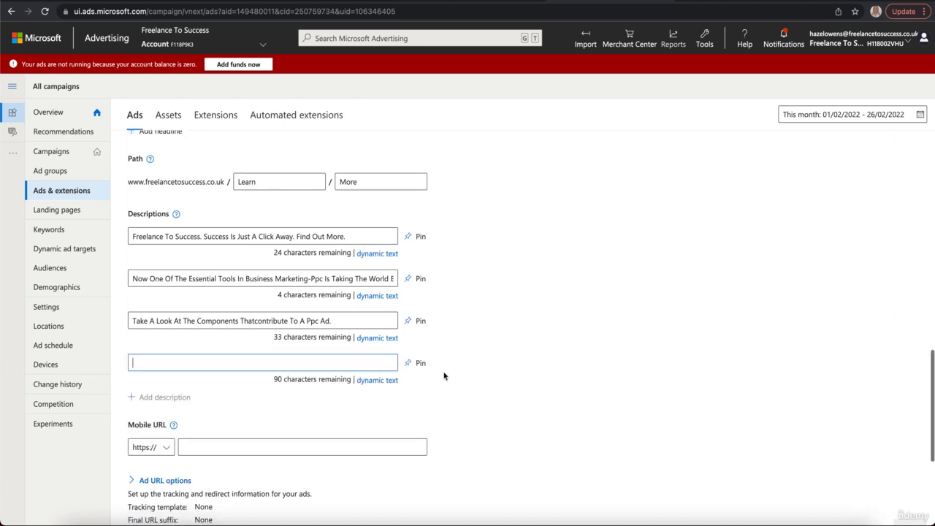
pyautogui.scroll(-2, 449, 352)
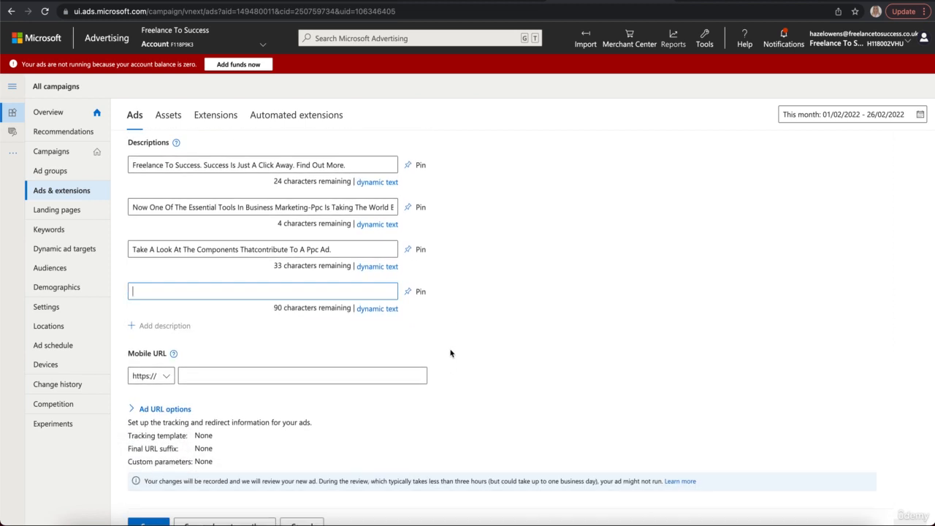
pyautogui.scroll(-3, 450, 353)
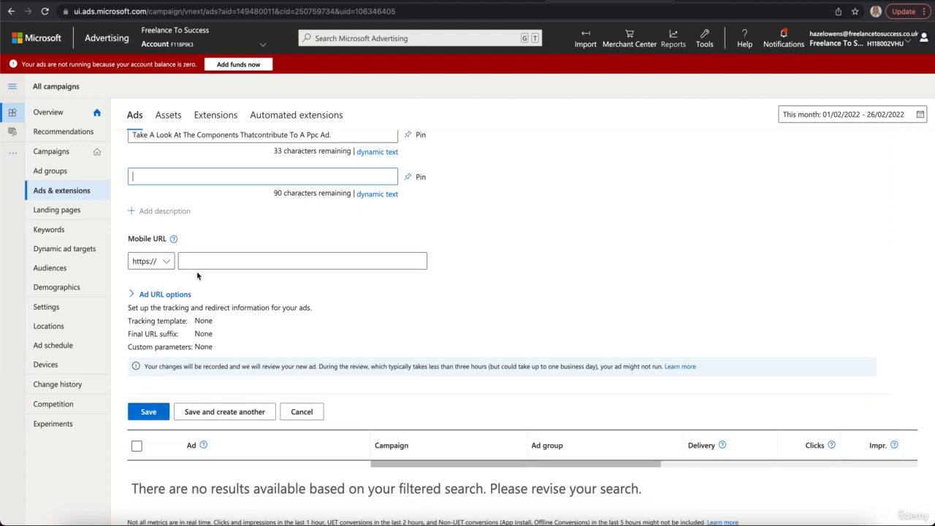
pyautogui.scroll(-1, 203, 278)
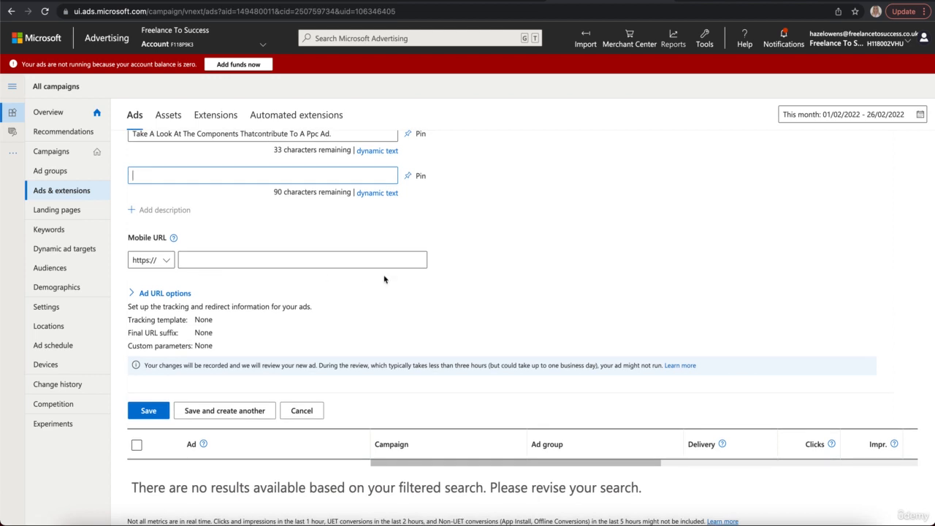
pyautogui.scroll(2, 385, 279)
pyautogui.scroll(-2, 384, 219)
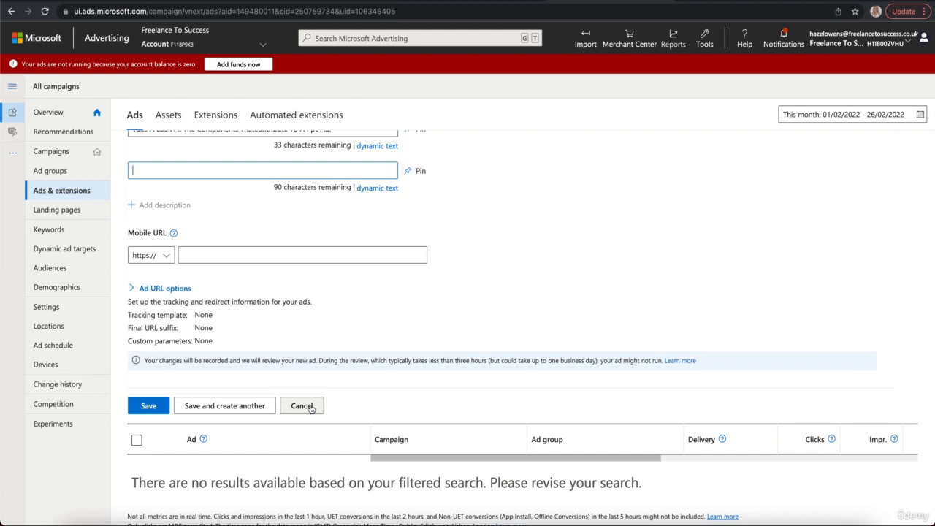
pyautogui.click(157, 411)
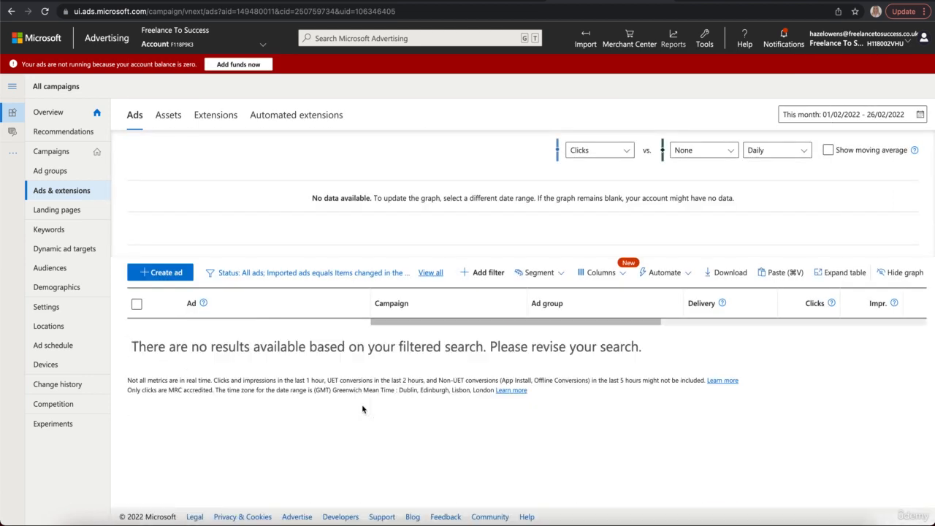
# Remove the "Imported ads" filter from the ads list so that all ads are listed.
pyautogui.click(382, 272)
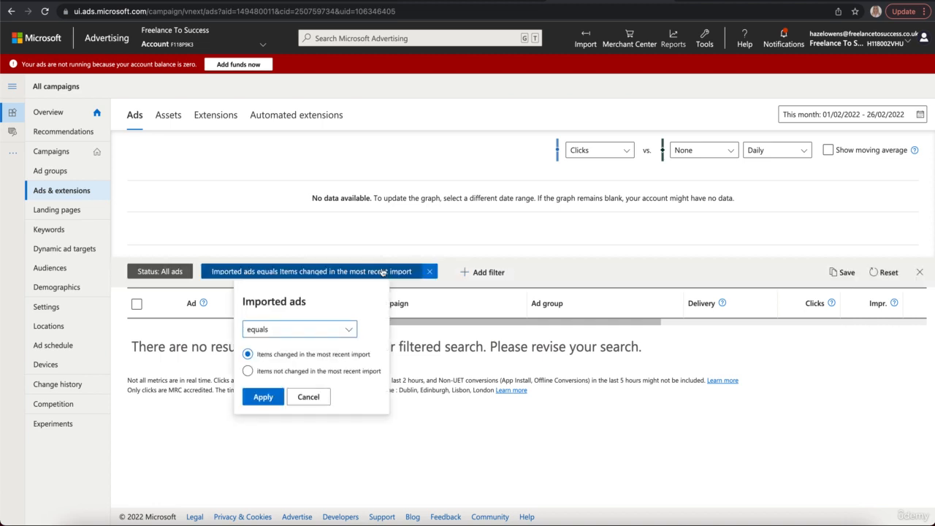
pyautogui.click(310, 401)
pyautogui.click(430, 271)
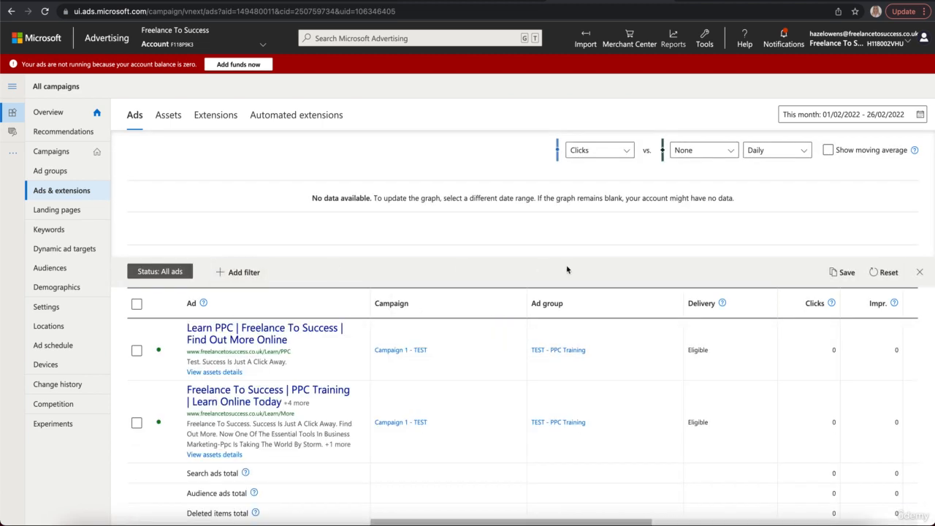
pyautogui.scroll(-2, 426, 307)
pyautogui.scroll(1, 426, 306)
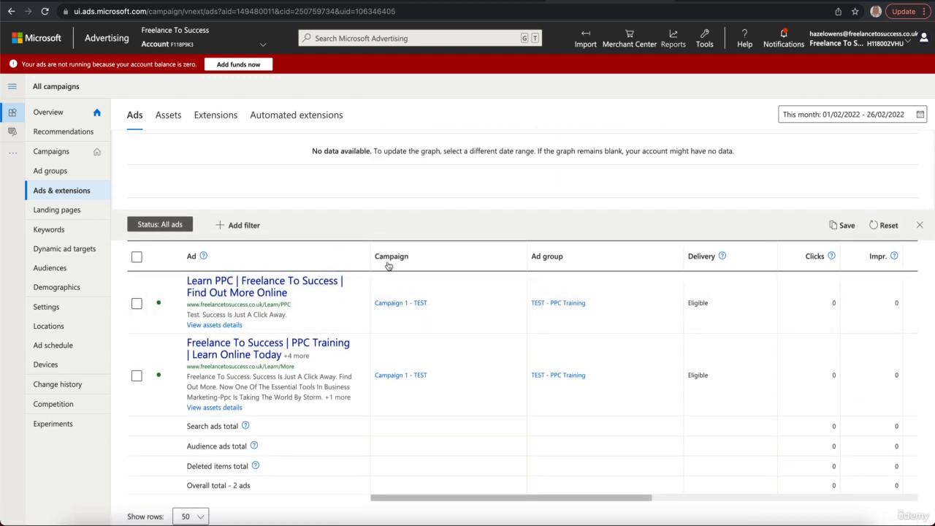
# Examine the campaign, ad group, delivery and performance columns for the ads in the list.
pyautogui.scroll(-1, 389, 266)
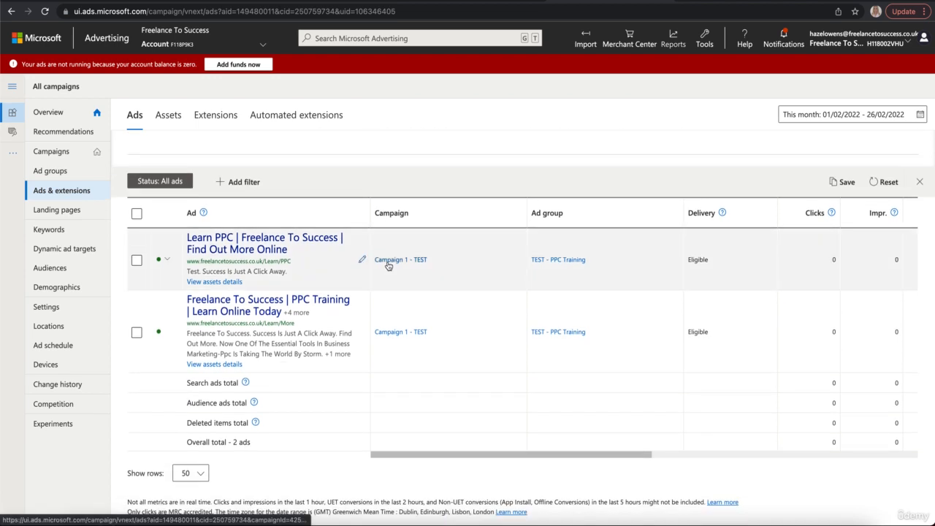
pyautogui.hscroll(3, 416, 274)
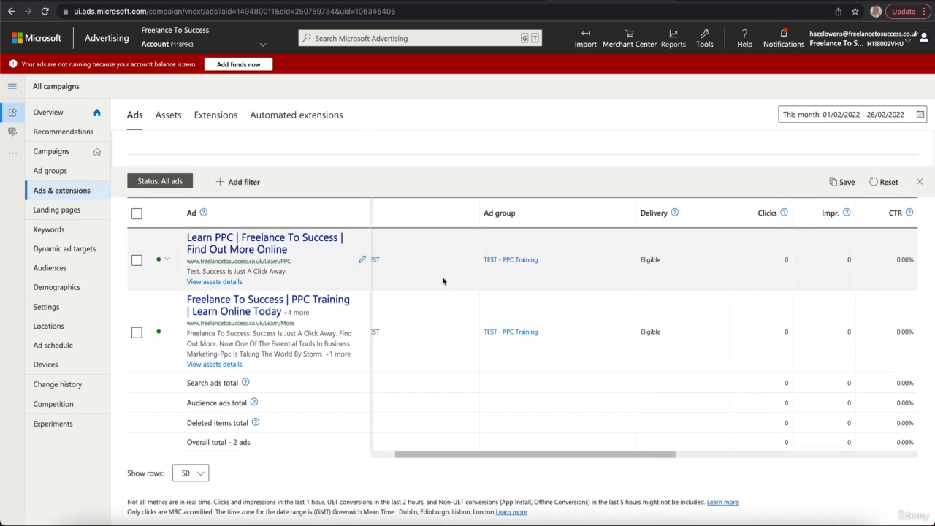
pyautogui.hscroll(-2, 443, 281)
pyautogui.hscroll(1, 266, 236)
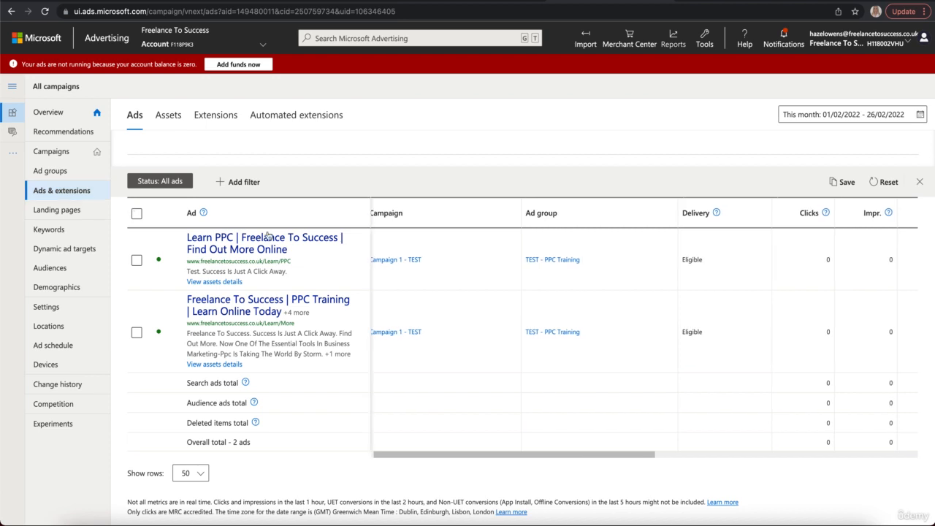
pyautogui.hscroll(-1, 444, 270)
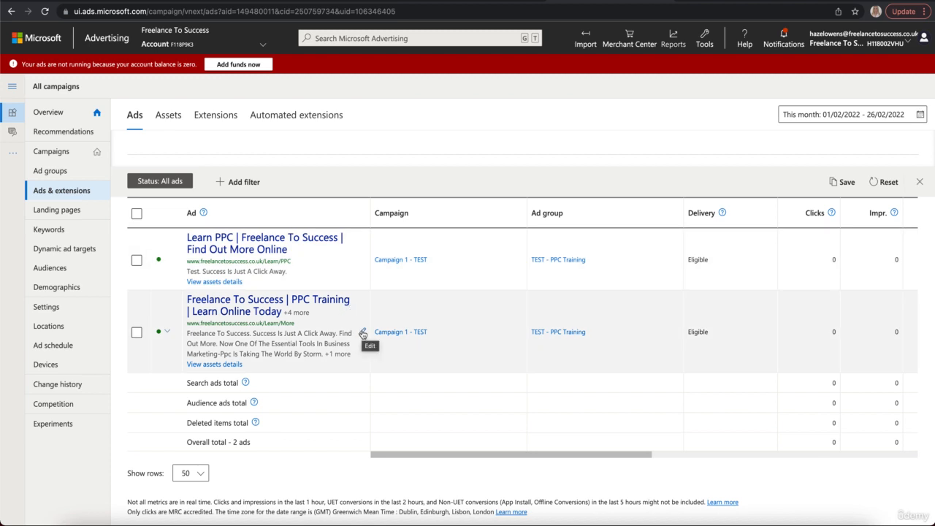
# Open the "Freelance To Success | PPC Training | Learn Online Today" ad for editing, review its headlines, path and descriptions, and return to the ads list.
pyautogui.click(363, 333)
pyautogui.scroll(-5, 344, 321)
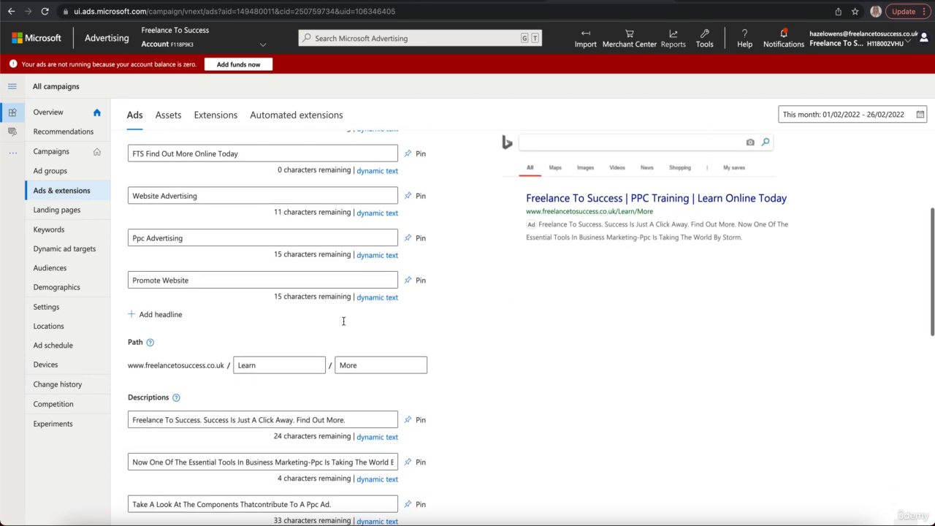
pyautogui.scroll(-5, 285, 305)
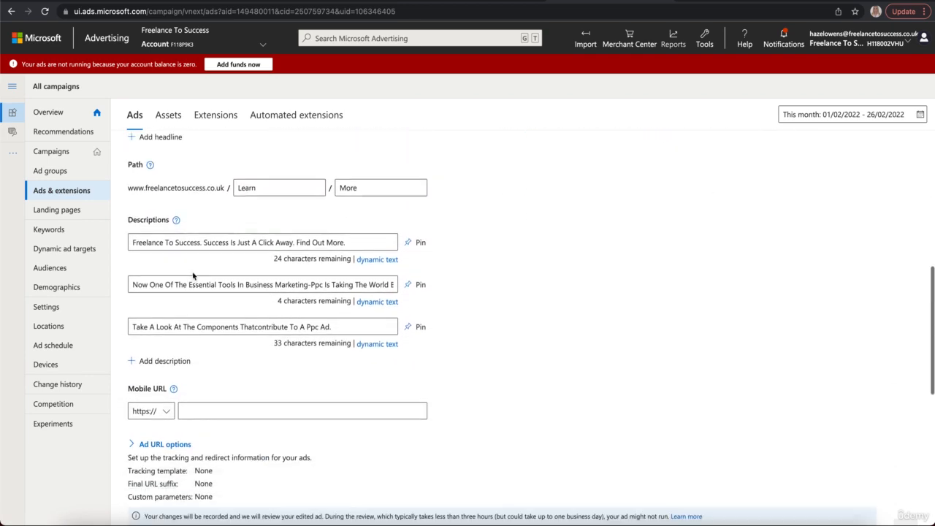
pyautogui.click(302, 271)
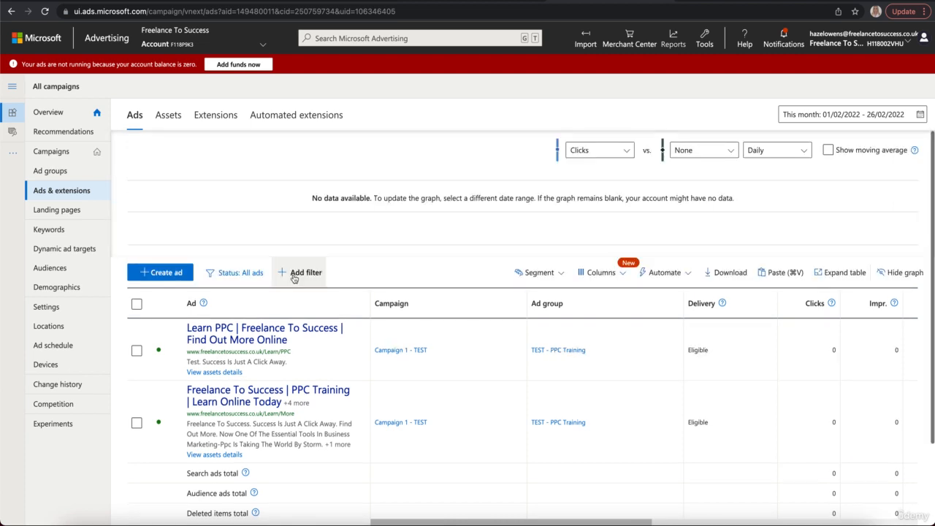